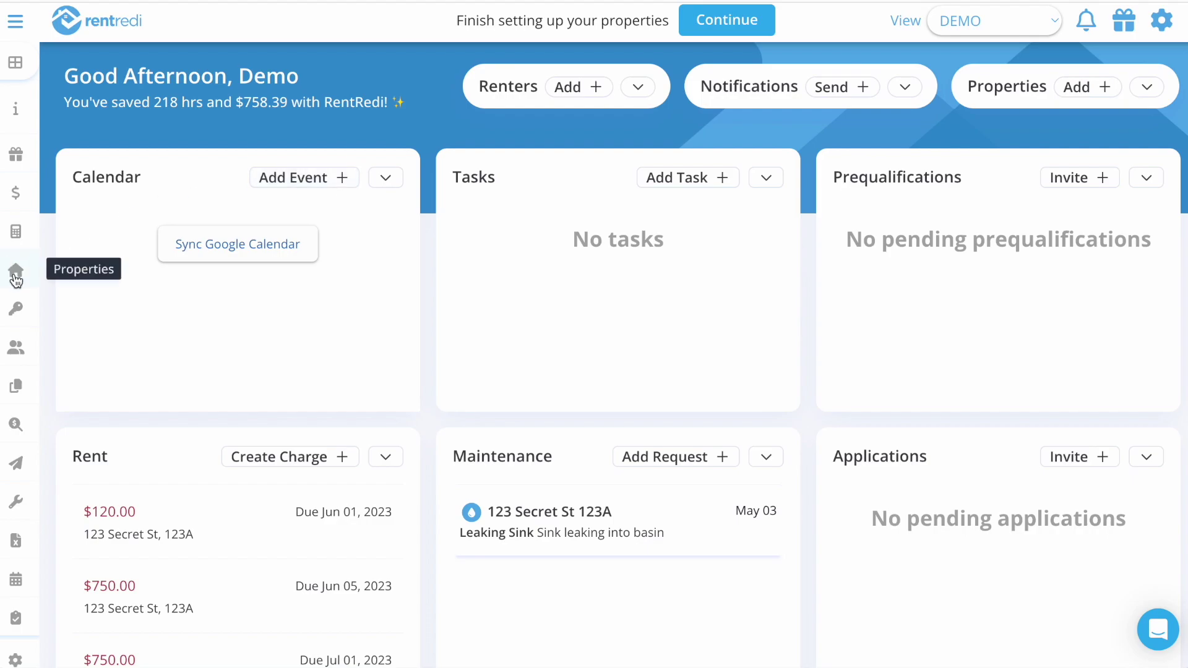
Step: Open the 123 Main St / Main unit from the Properties units list
click(16, 276)
click(90, 313)
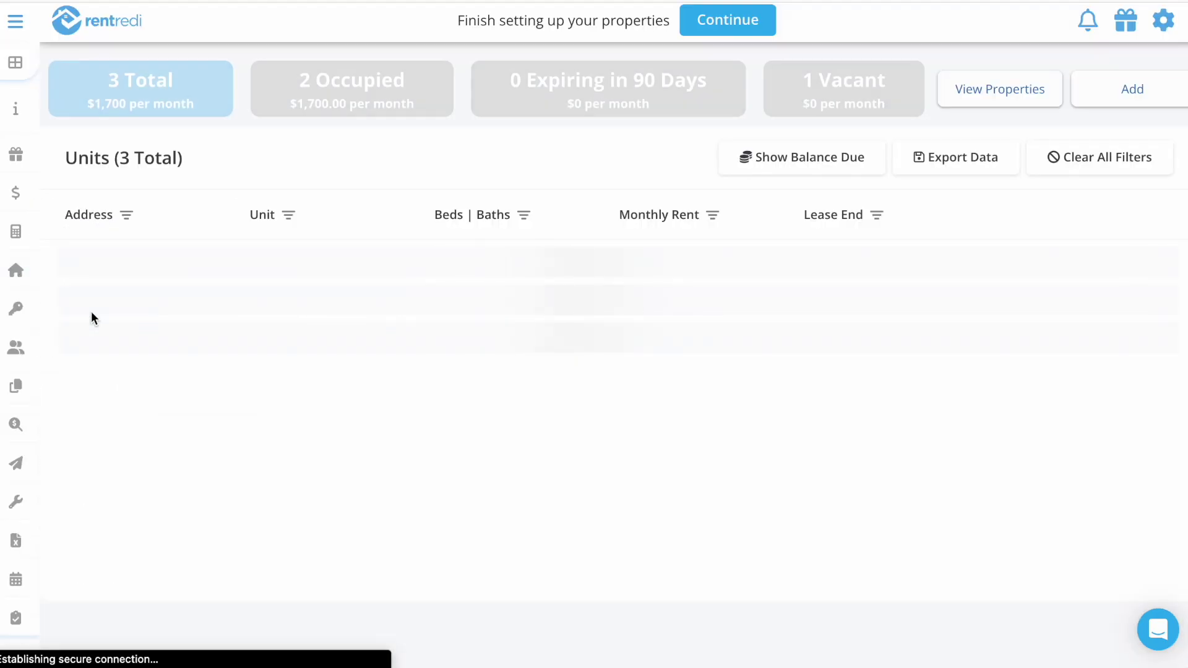
click(149, 288)
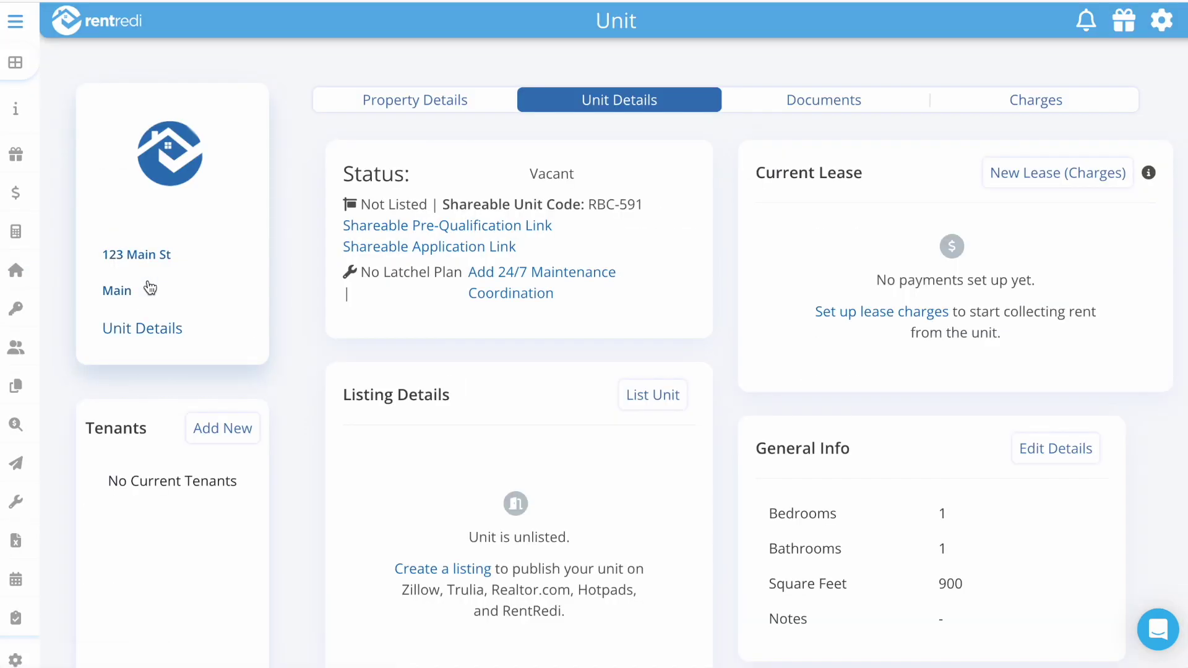
Step: Start a listing for the unit and upload 123 Main St.jpg as the property photo
click(640, 398)
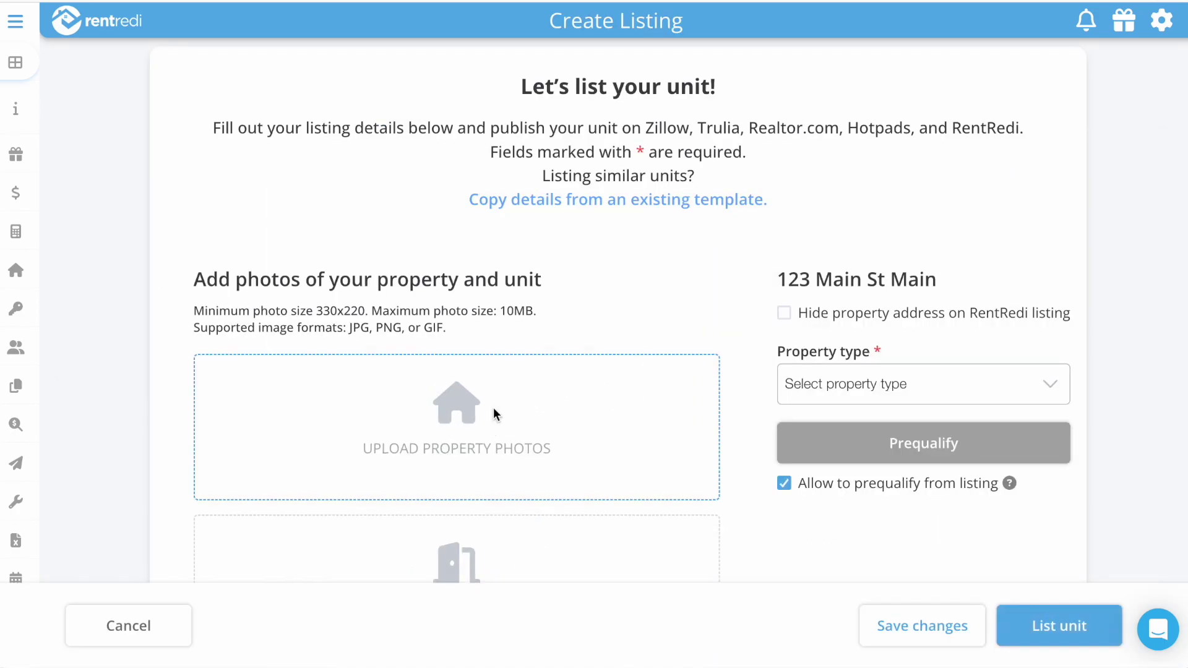
click(493, 408)
double_click(450, 181)
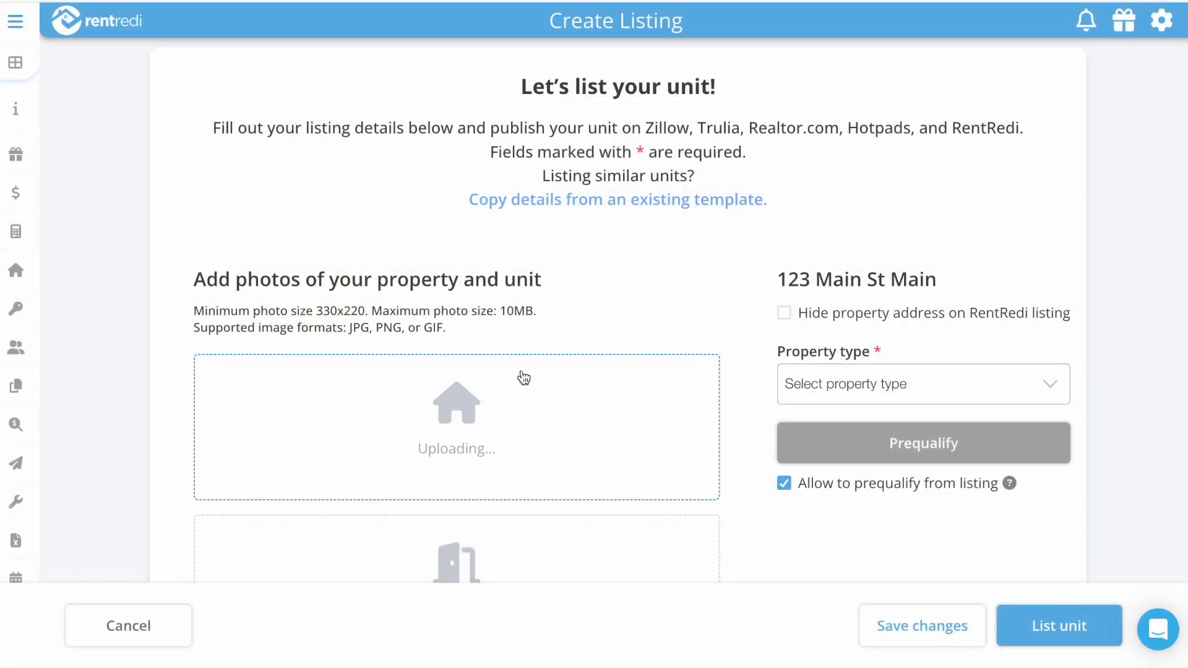
scroll(523, 377, down, 3)
scroll(502, 391, down, 1)
Step: Upload the Living Room through Bathroom photos as unit photos
click(470, 406)
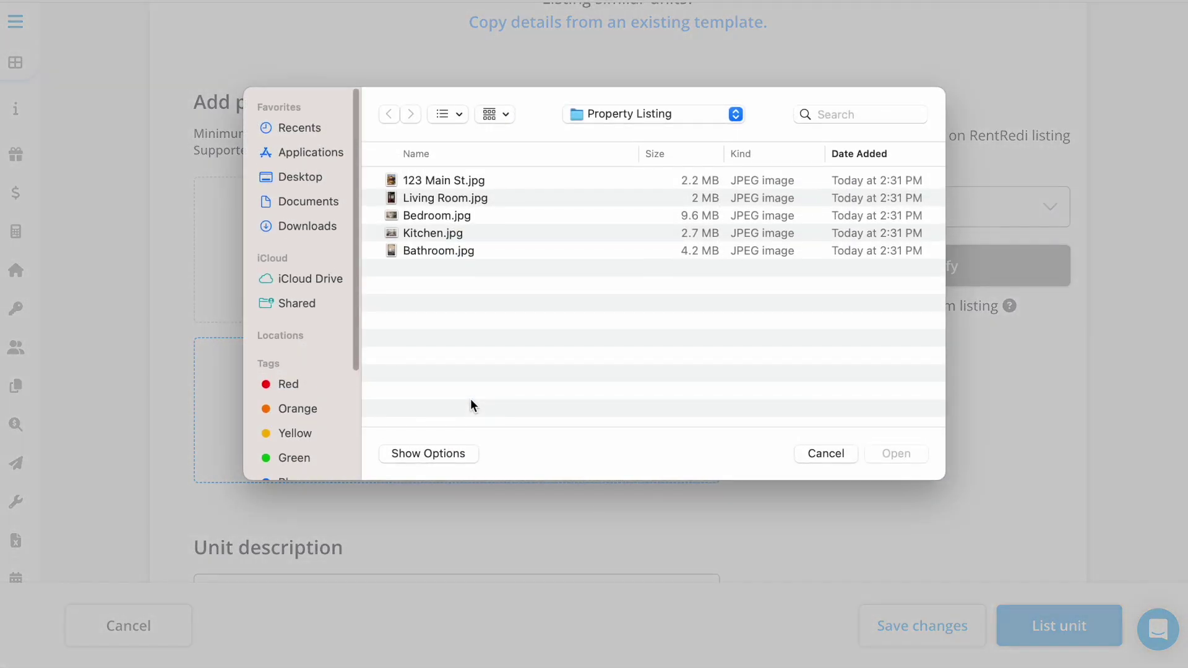
click(443, 203)
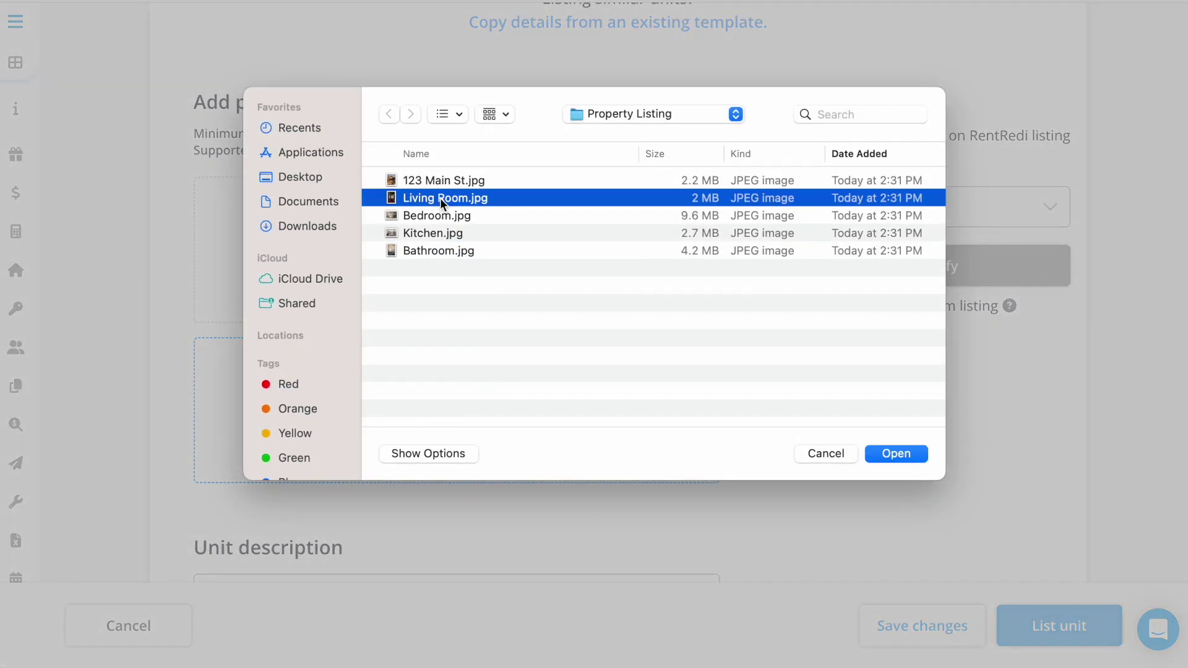
shift+click(444, 250)
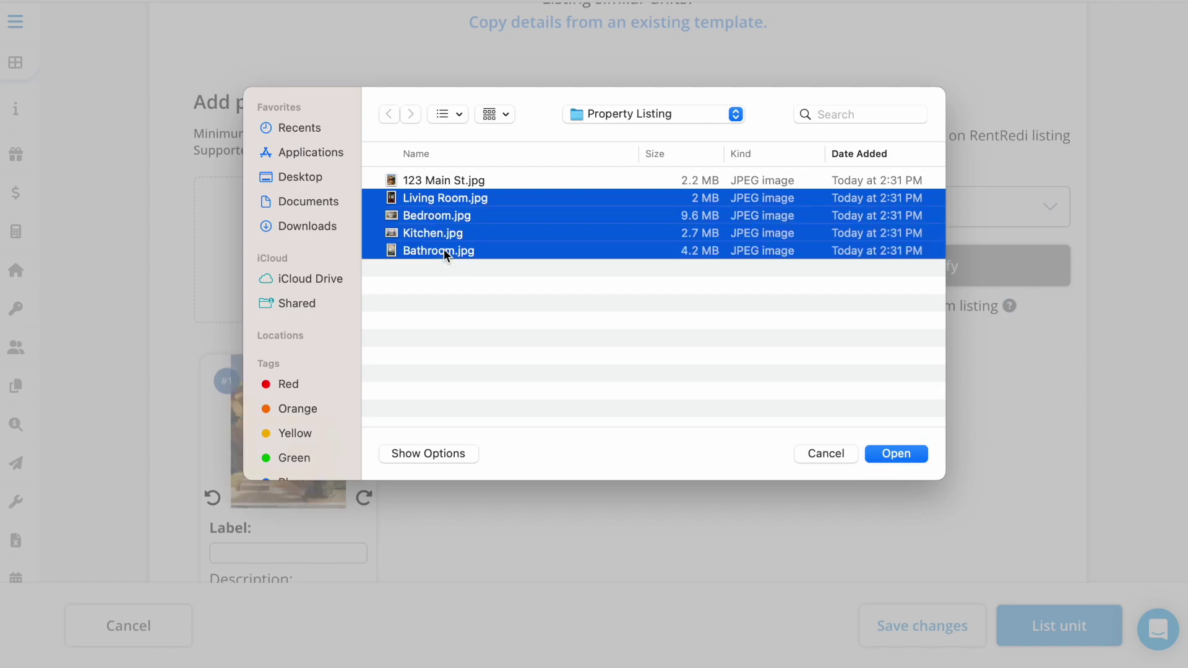
click(888, 455)
scroll(637, 410, down, 3)
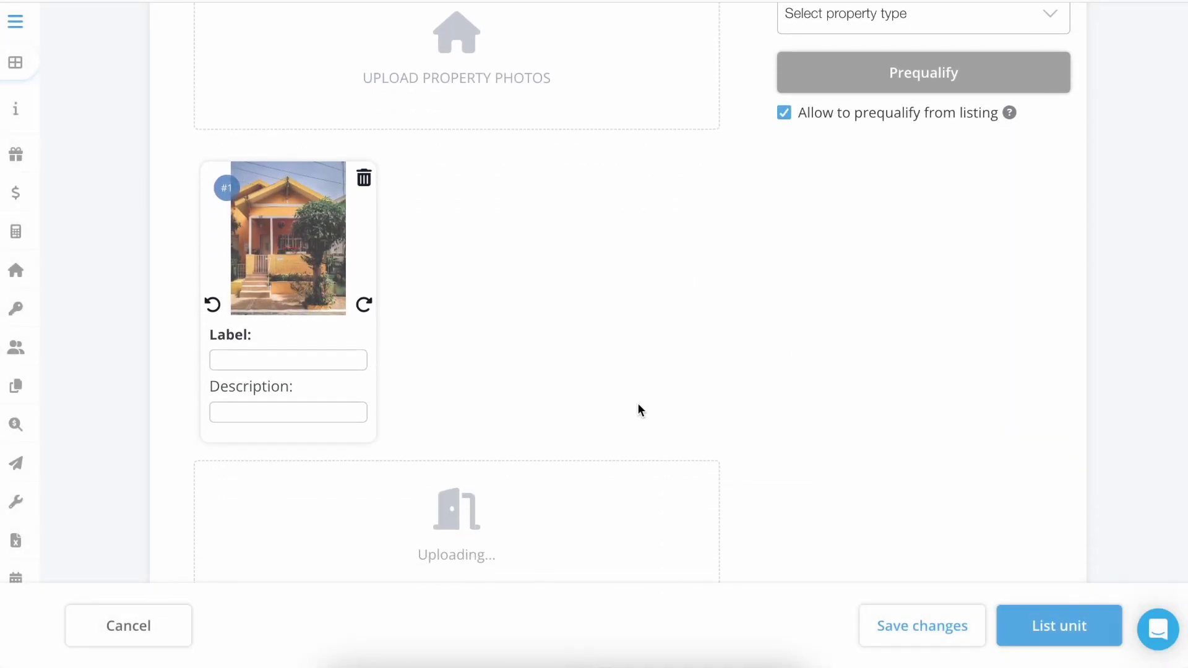
scroll(637, 409, down, 2)
scroll(637, 409, down, 1)
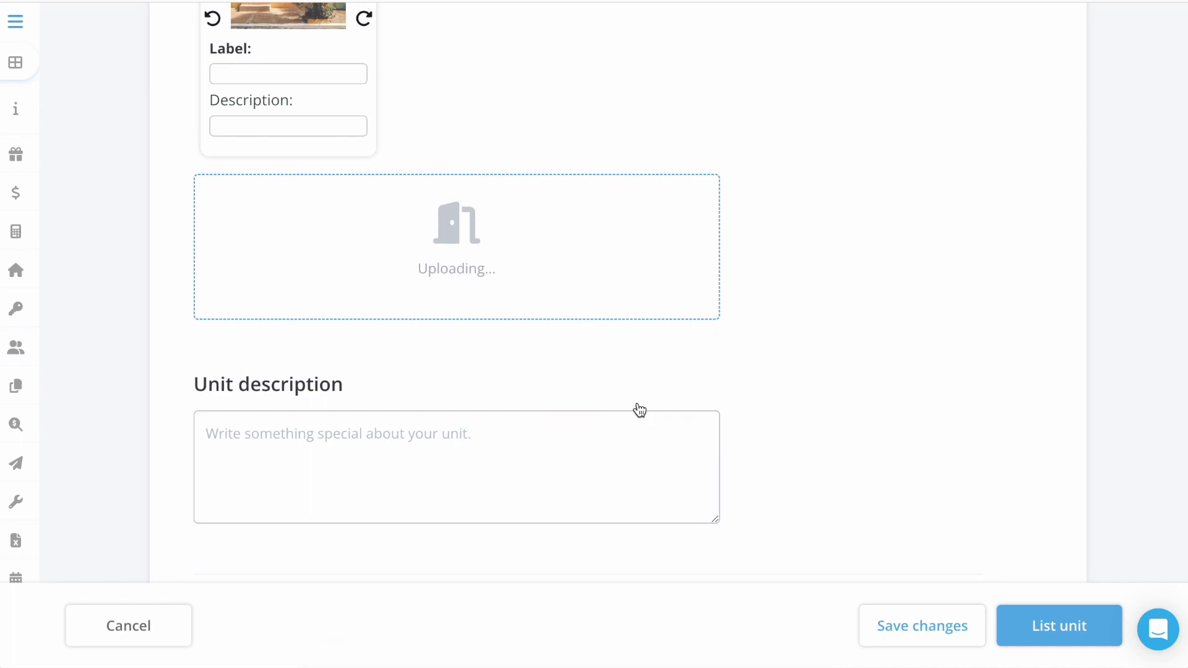
scroll(637, 401, down, 1)
click(568, 410)
Step: Enter the unit description: a charming 1 bedroom unit in the heart of the city
click(483, 397)
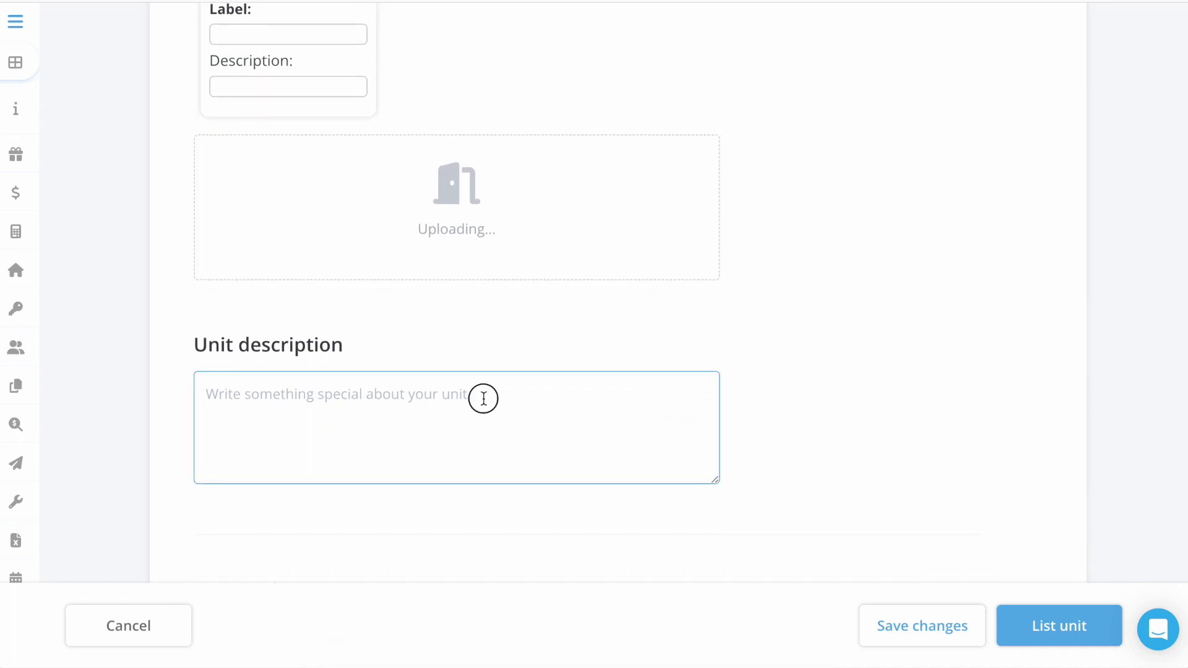
scroll(572, 432, down, 1)
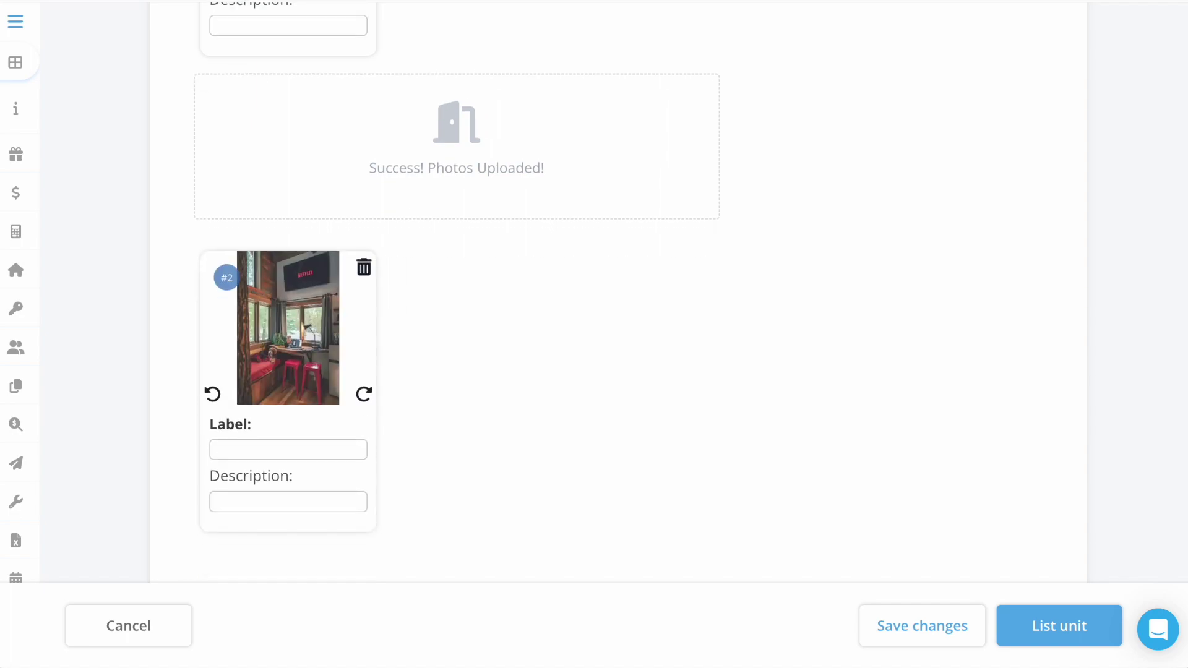
text(Char)
scroll(594, 325, down, 2)
text(ming 1 bedroom unit in)
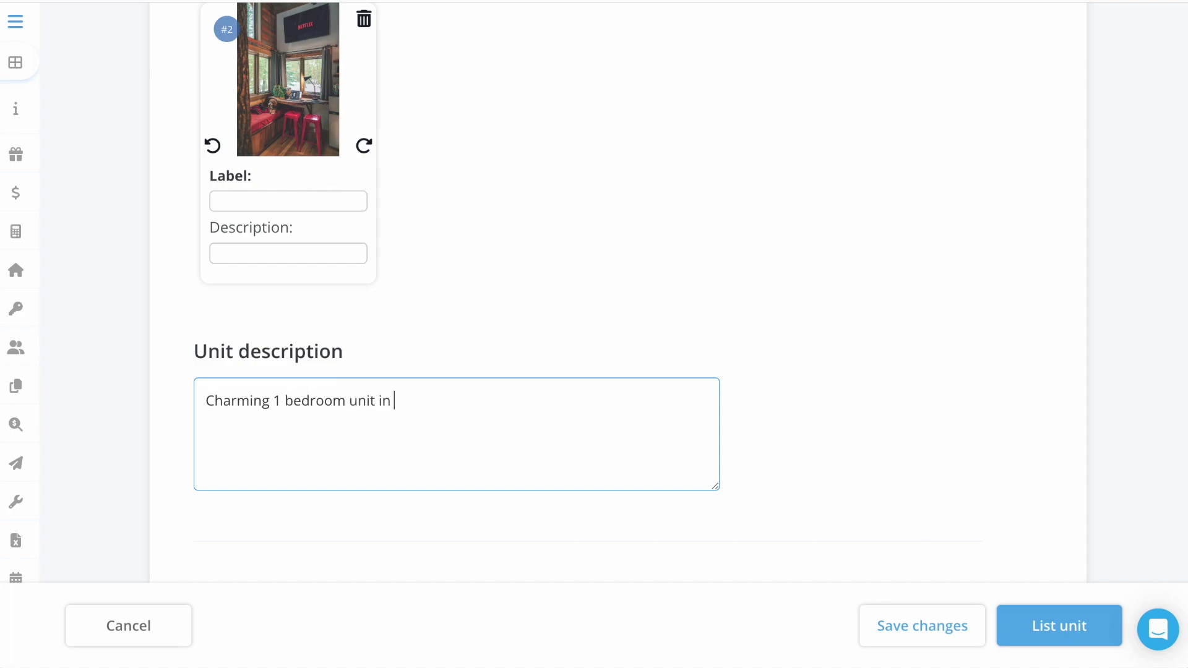
text(hear)
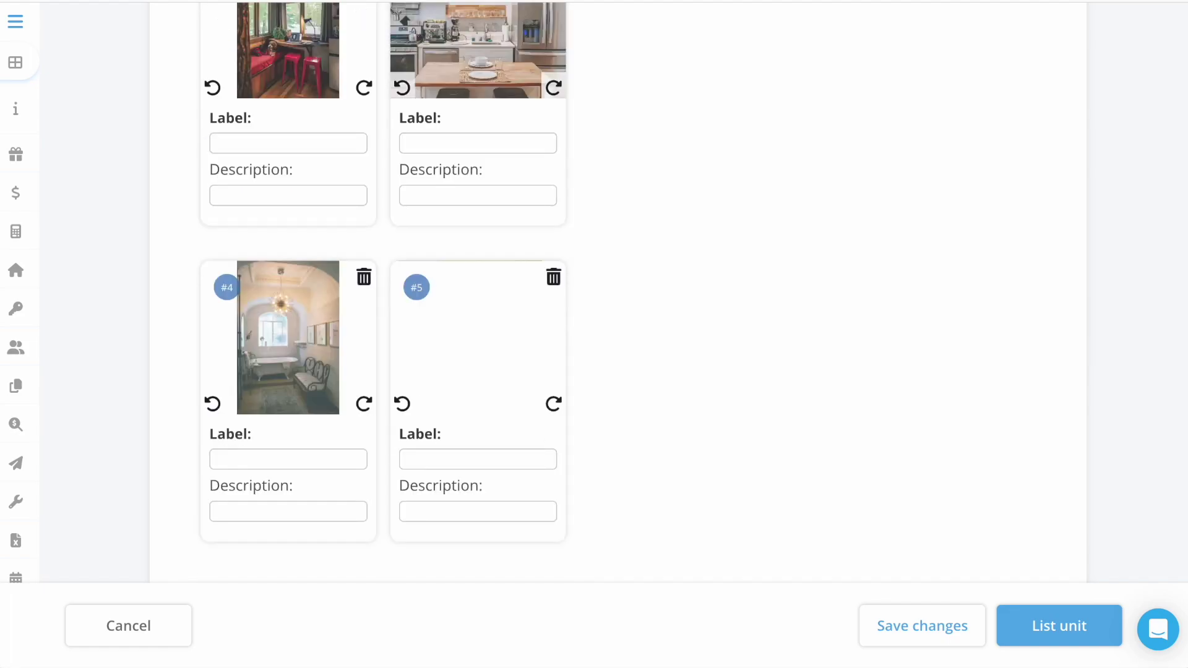
scroll(594, 325, down, 2)
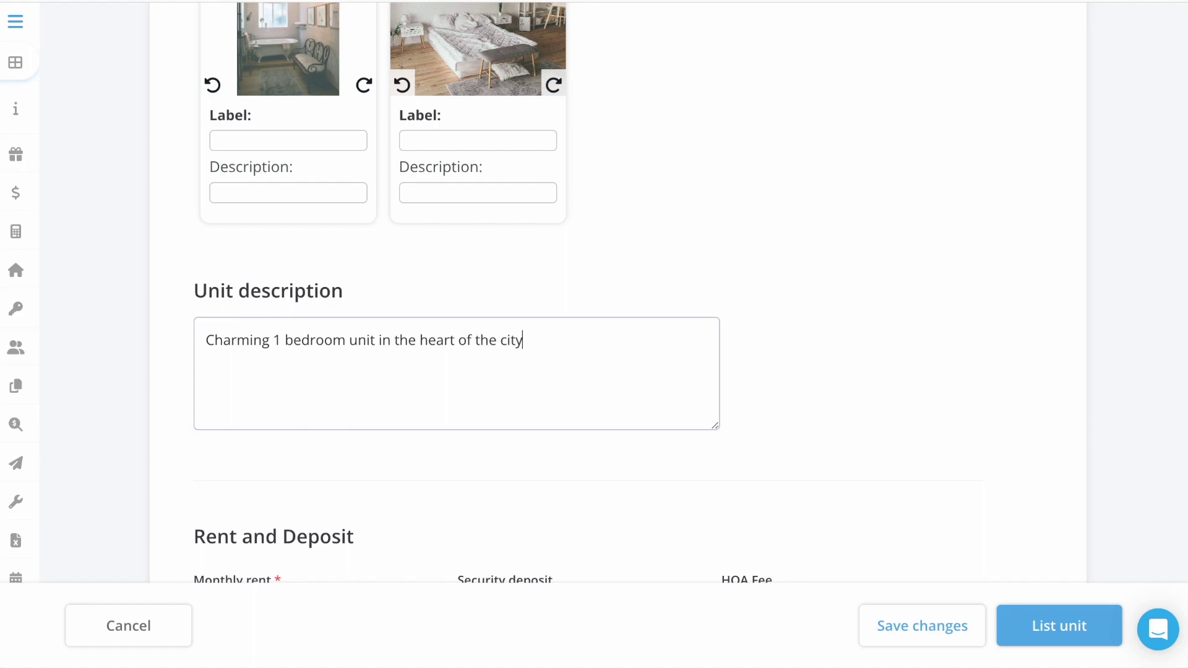
text(.)
scroll(639, 432, down, 2)
scroll(700, 419, down, 2)
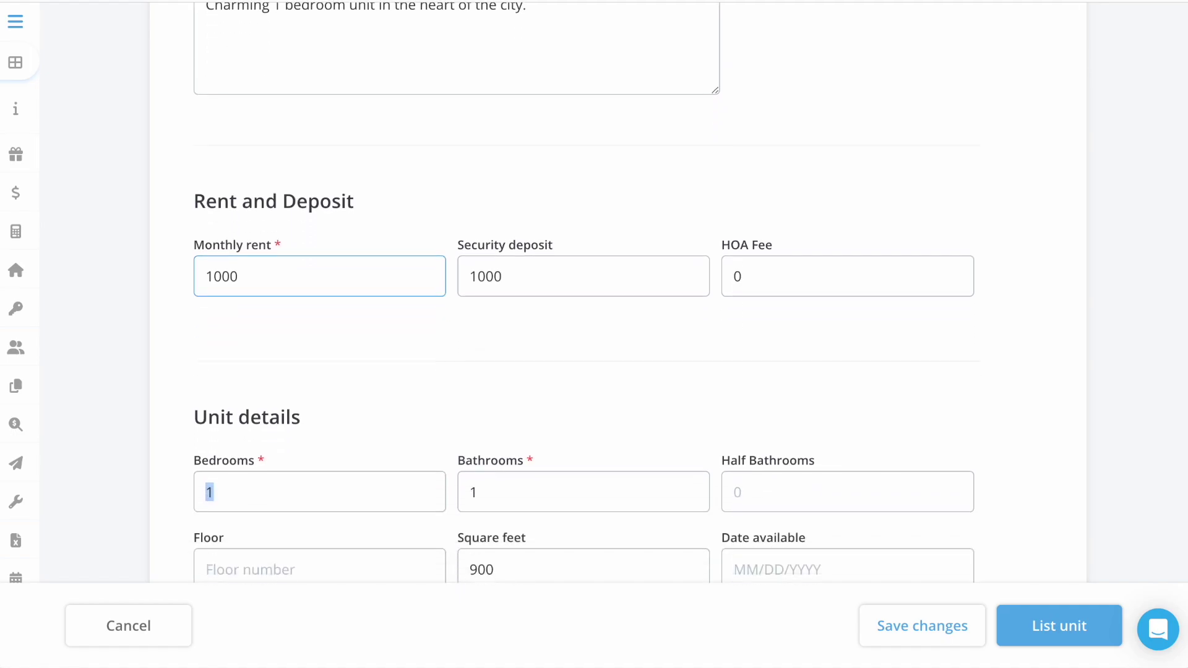
Step: Skip past the unit detail fields and set the available date to 10/01/2023
key(Tab)
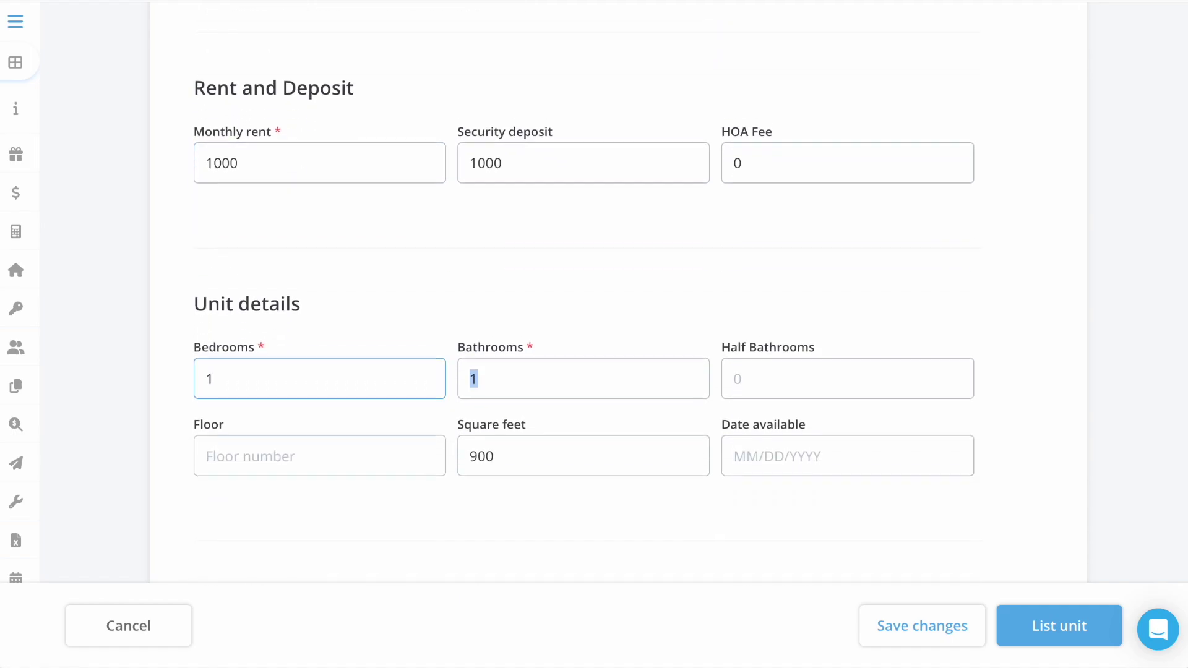
key(Tab)
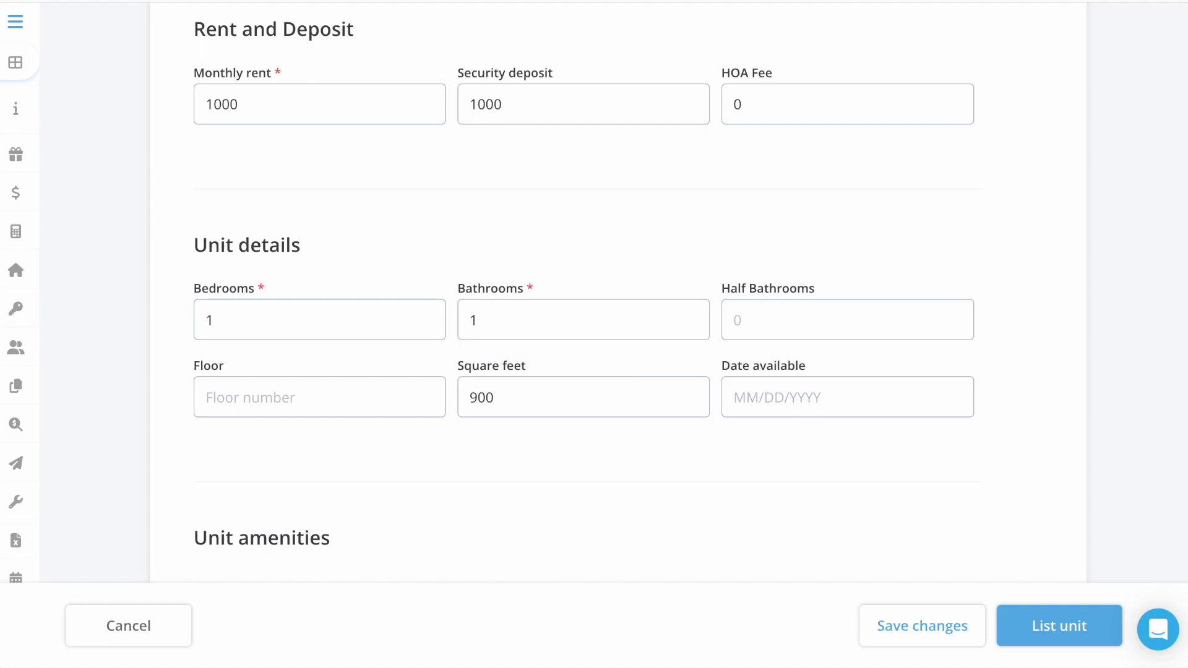
key(Tab)
click(792, 397)
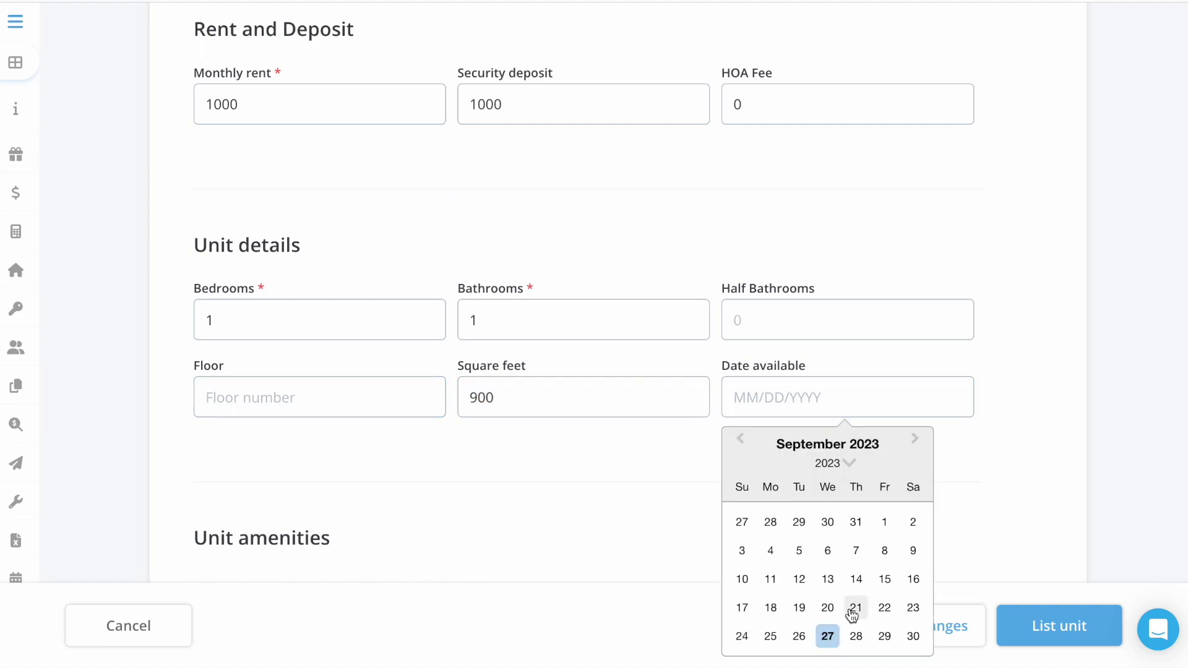
click(915, 440)
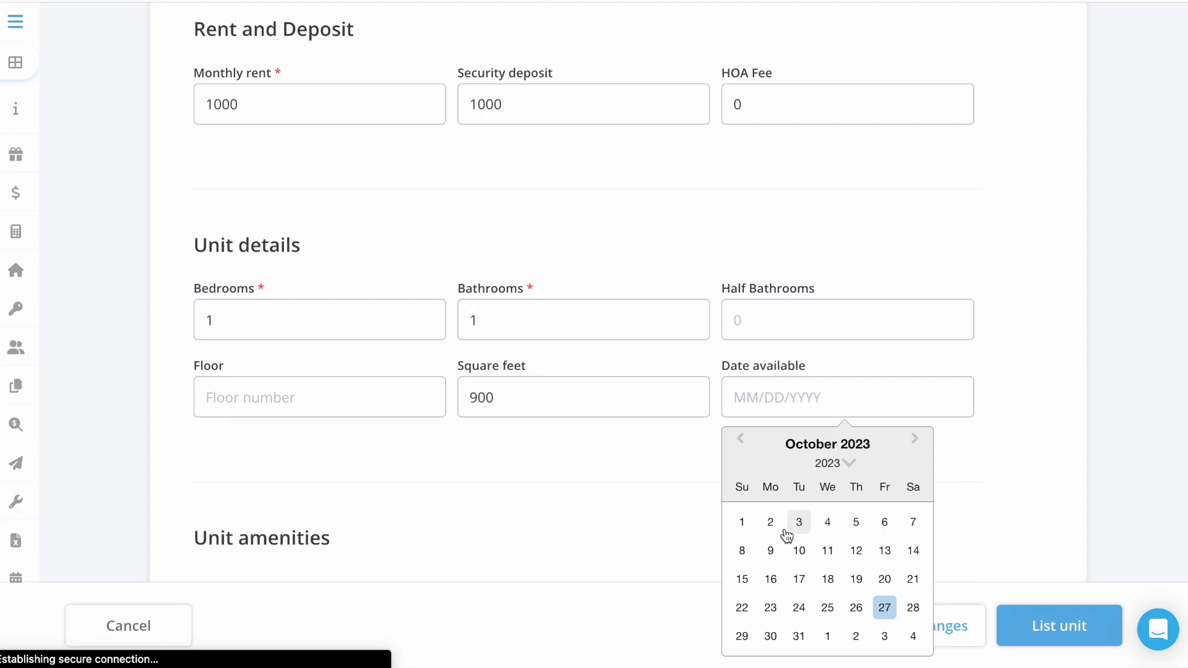
click(742, 523)
scroll(698, 469, down, 2)
scroll(697, 468, down, 2)
scroll(698, 469, down, 1)
click(264, 289)
click(491, 290)
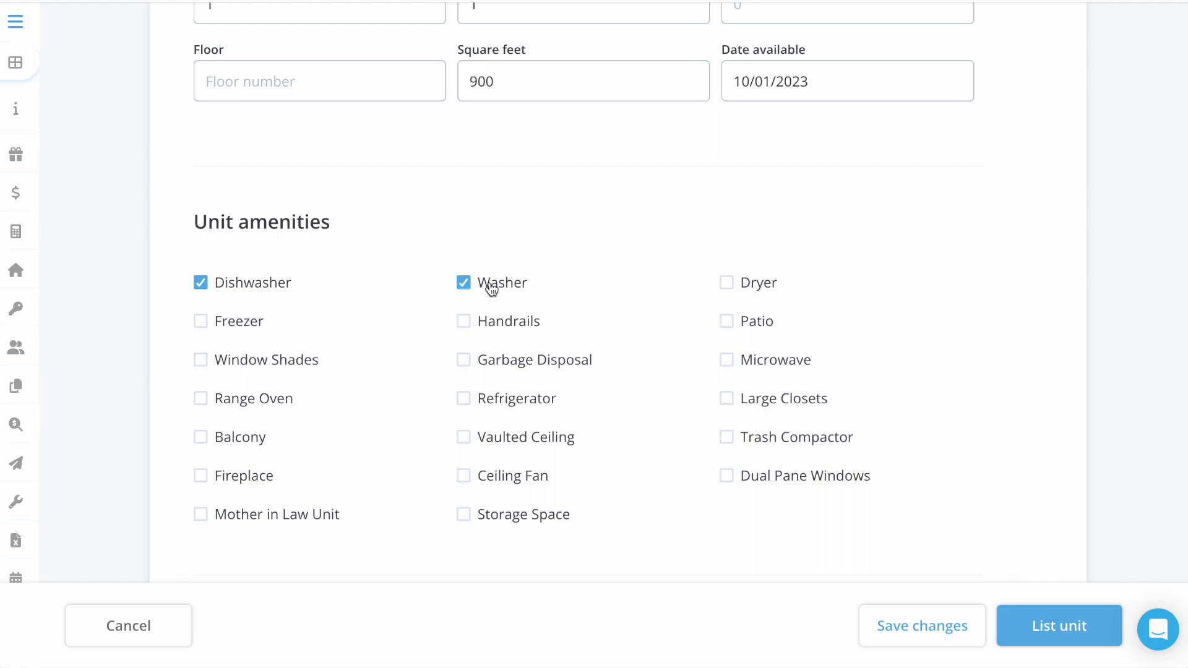
click(742, 282)
click(761, 323)
scroll(273, 385, down, 1)
click(257, 358)
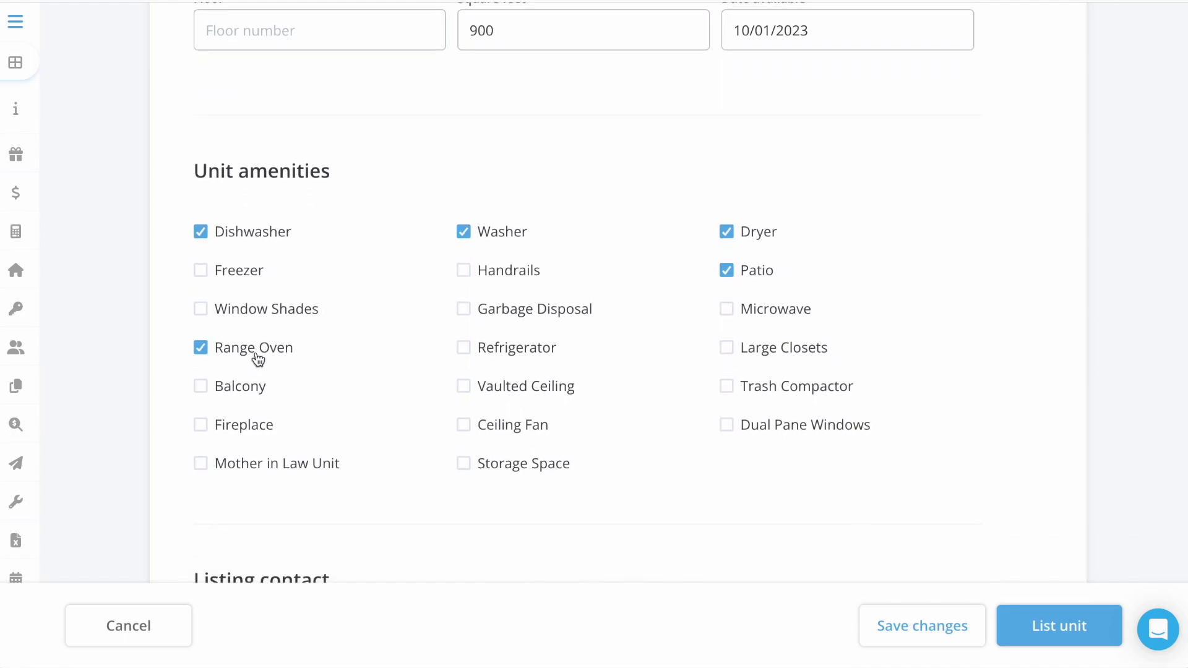
click(499, 358)
scroll(695, 358, down, 2)
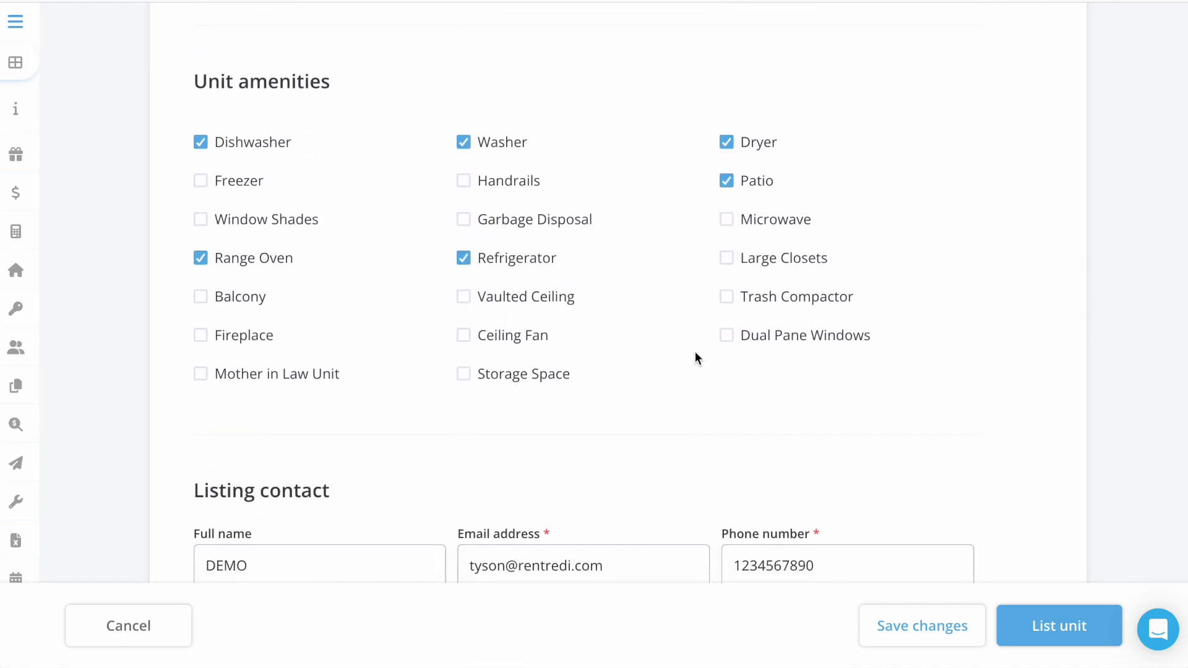
scroll(608, 337, down, 2)
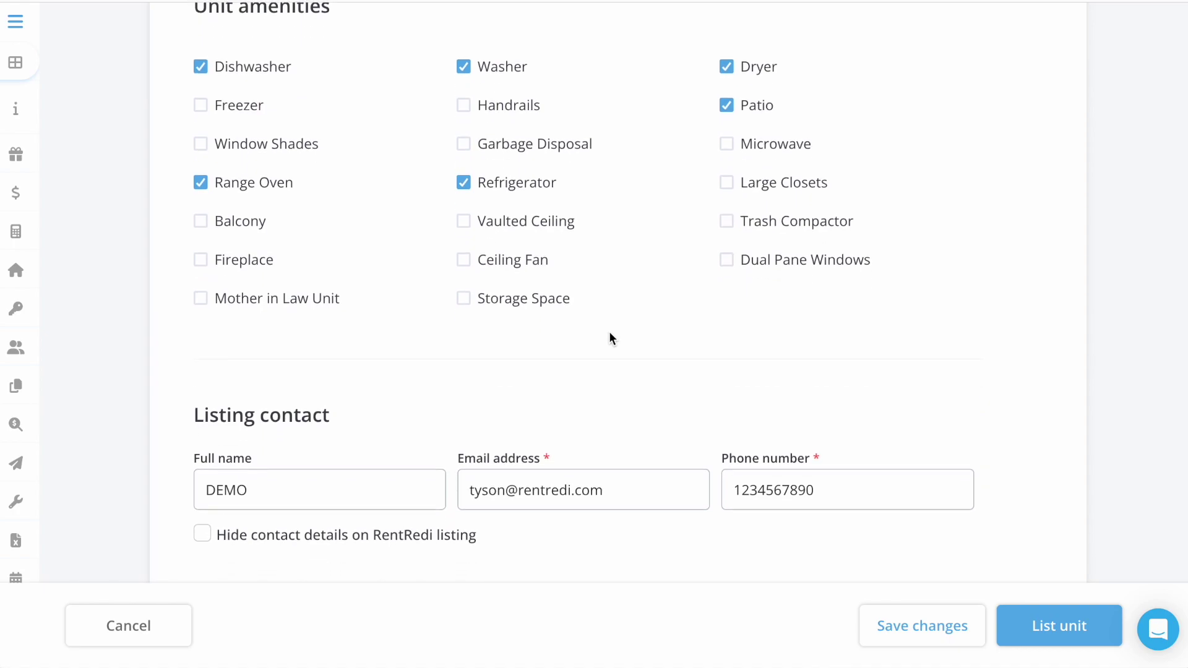
scroll(594, 337, down, 2)
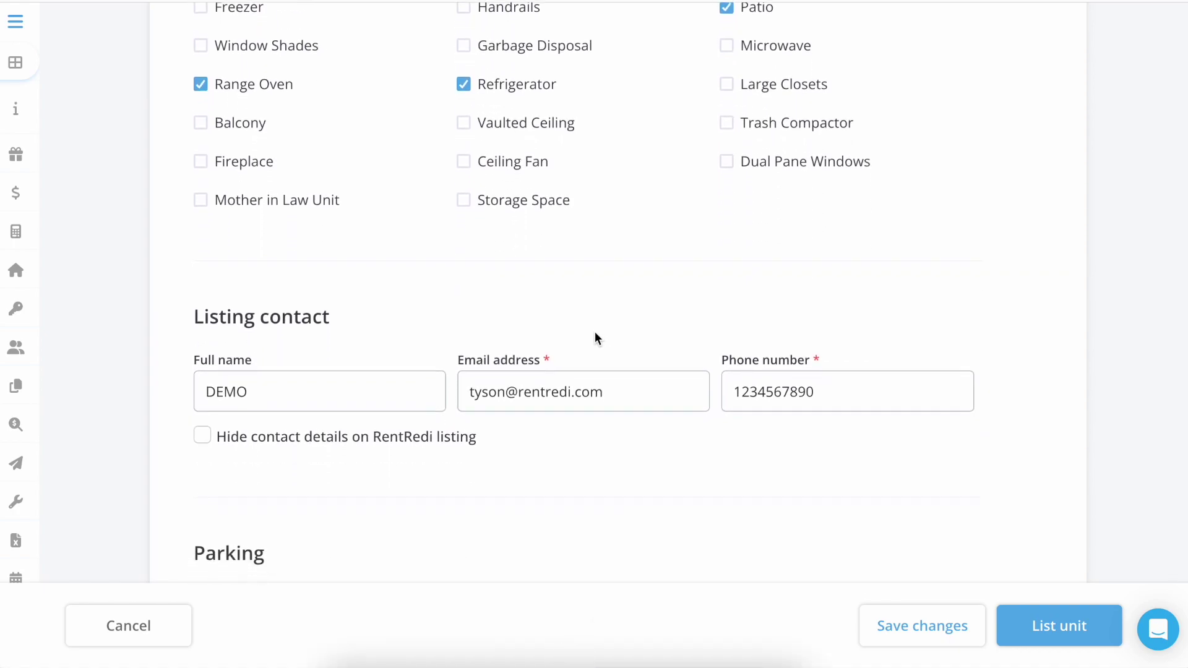
scroll(594, 339, down, 2)
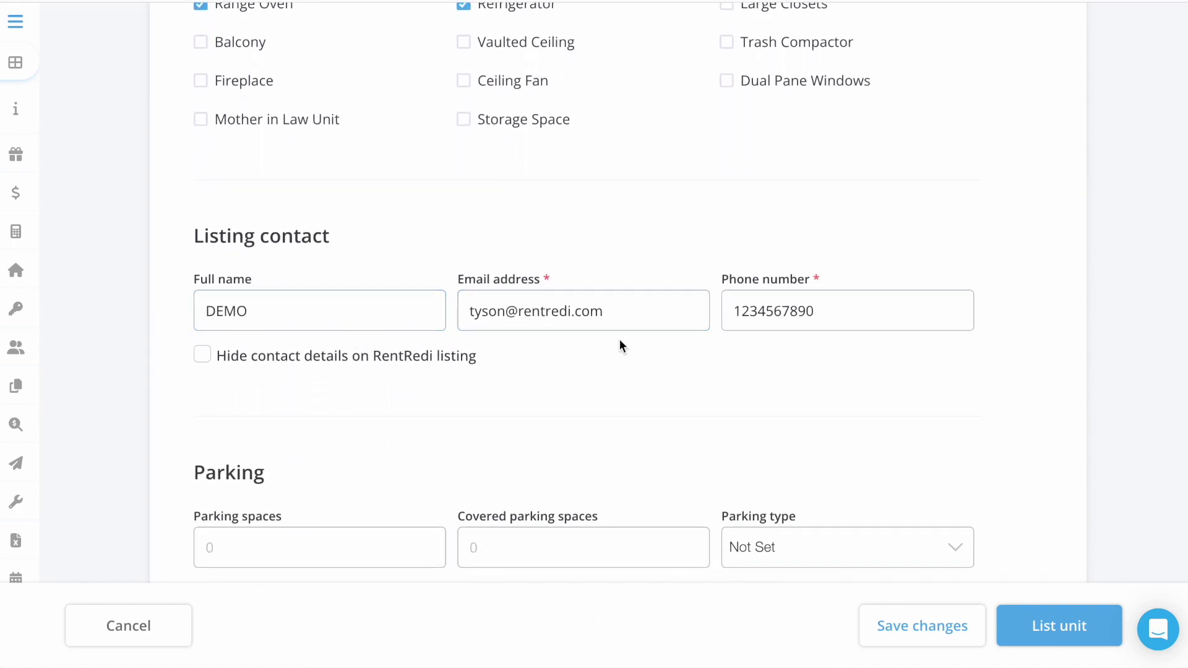
scroll(237, 375, down, 2)
scroll(237, 374, down, 1)
scroll(237, 373, down, 2)
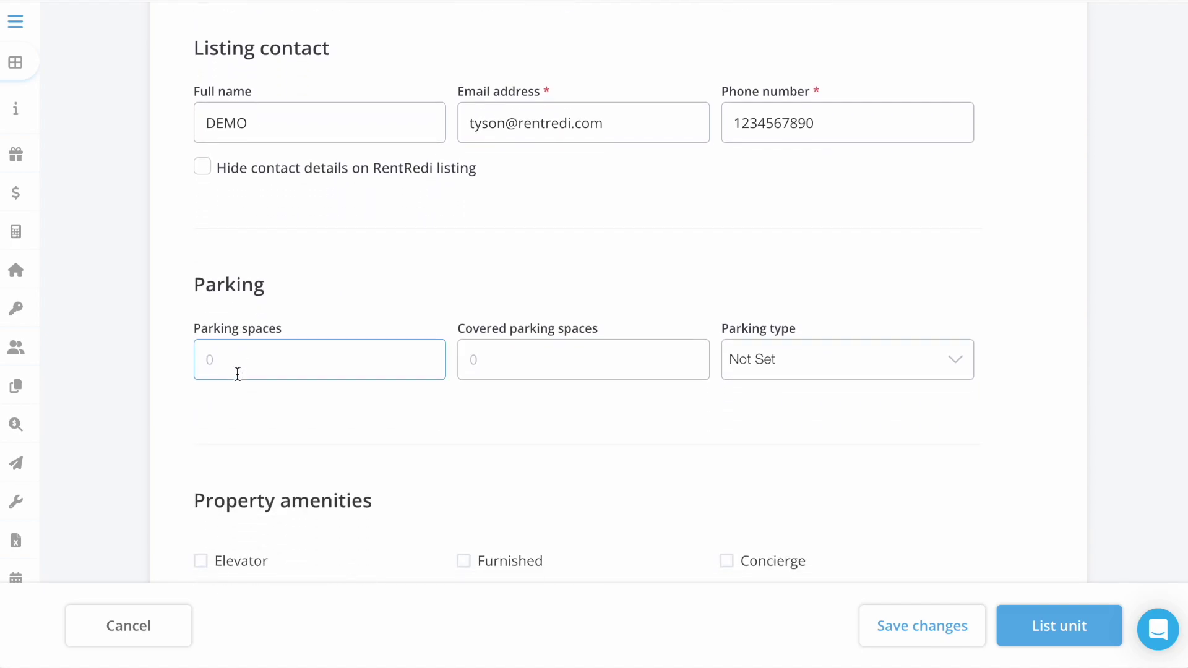
scroll(276, 359, down, 2)
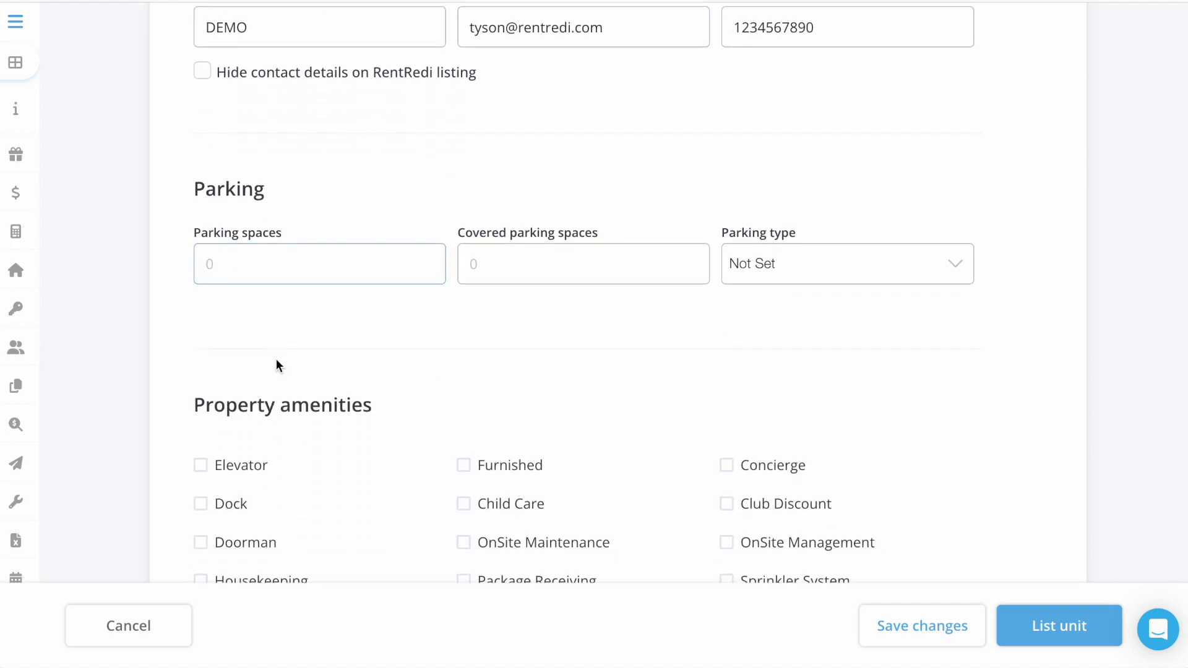
scroll(276, 359, down, 2)
scroll(276, 360, down, 1)
scroll(276, 360, down, 1)
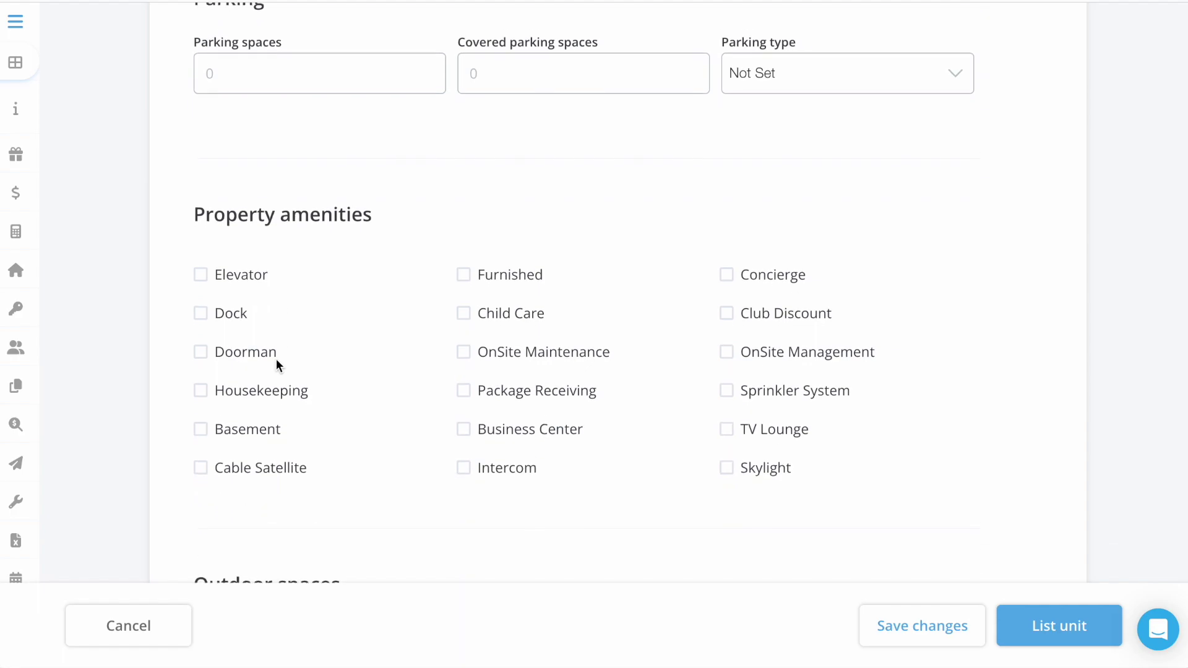
scroll(275, 361, down, 1)
scroll(277, 365, down, 1)
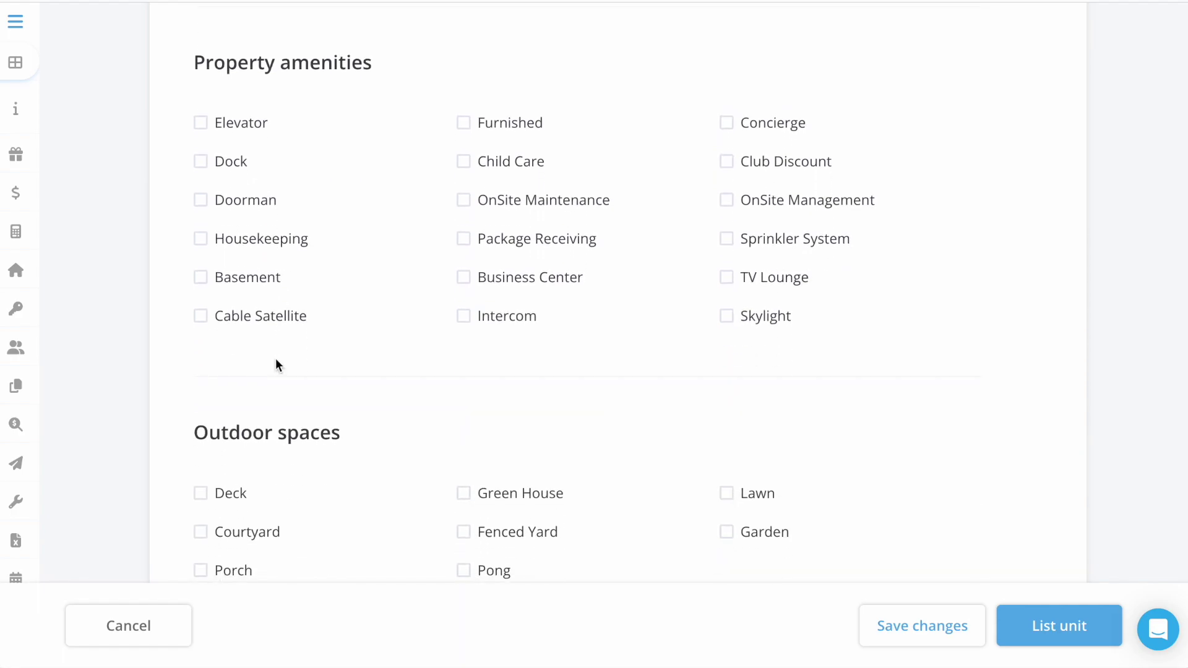
scroll(321, 360, down, 2)
scroll(320, 359, down, 2)
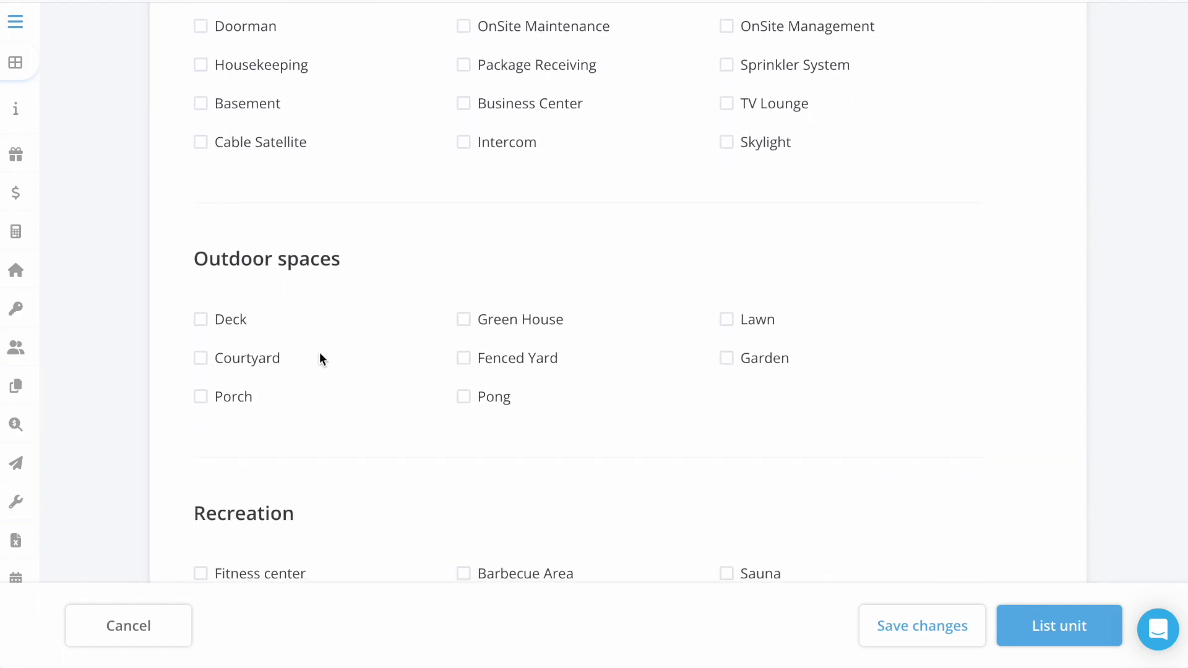
scroll(237, 398, down, 2)
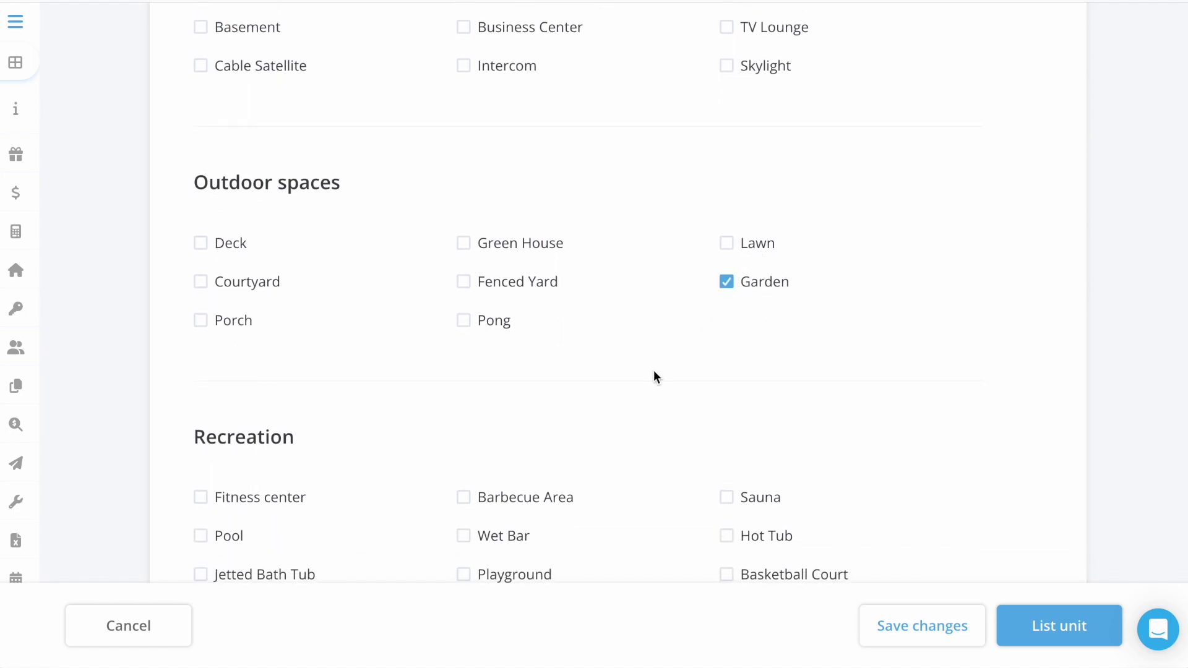
scroll(654, 376, down, 2)
scroll(654, 376, down, 2)
scroll(654, 376, down, 2)
scroll(653, 376, down, 1)
scroll(653, 376, down, 3)
scroll(653, 376, down, 2)
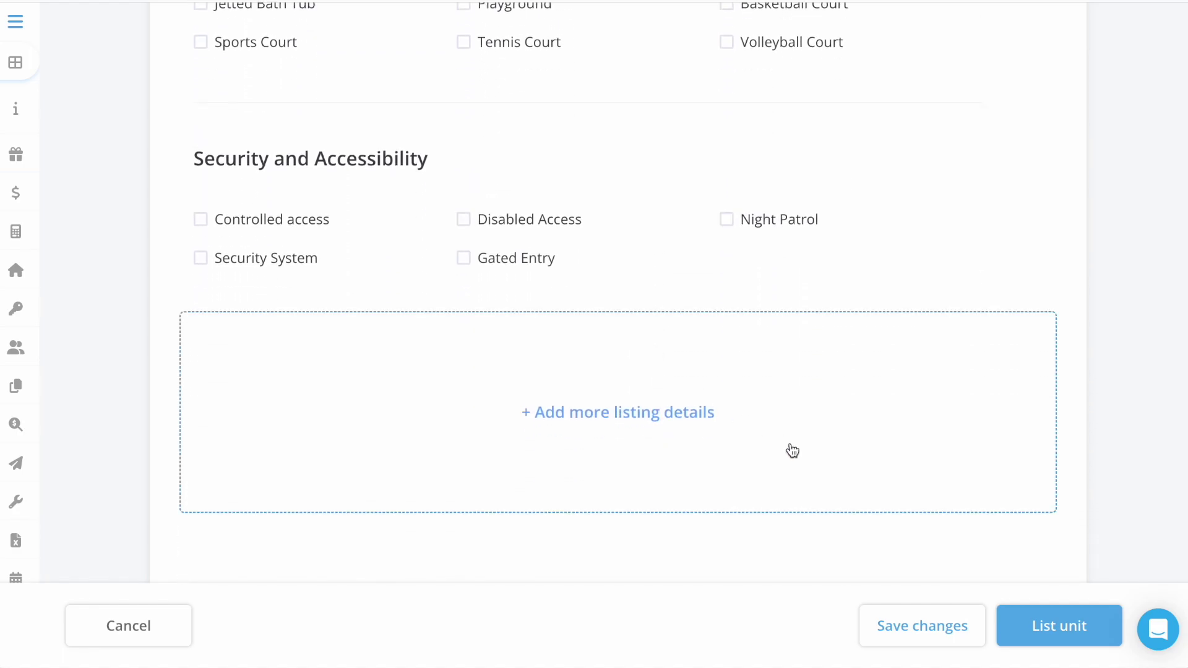
Step: Add a Policies section to the listing's extra details
click(724, 423)
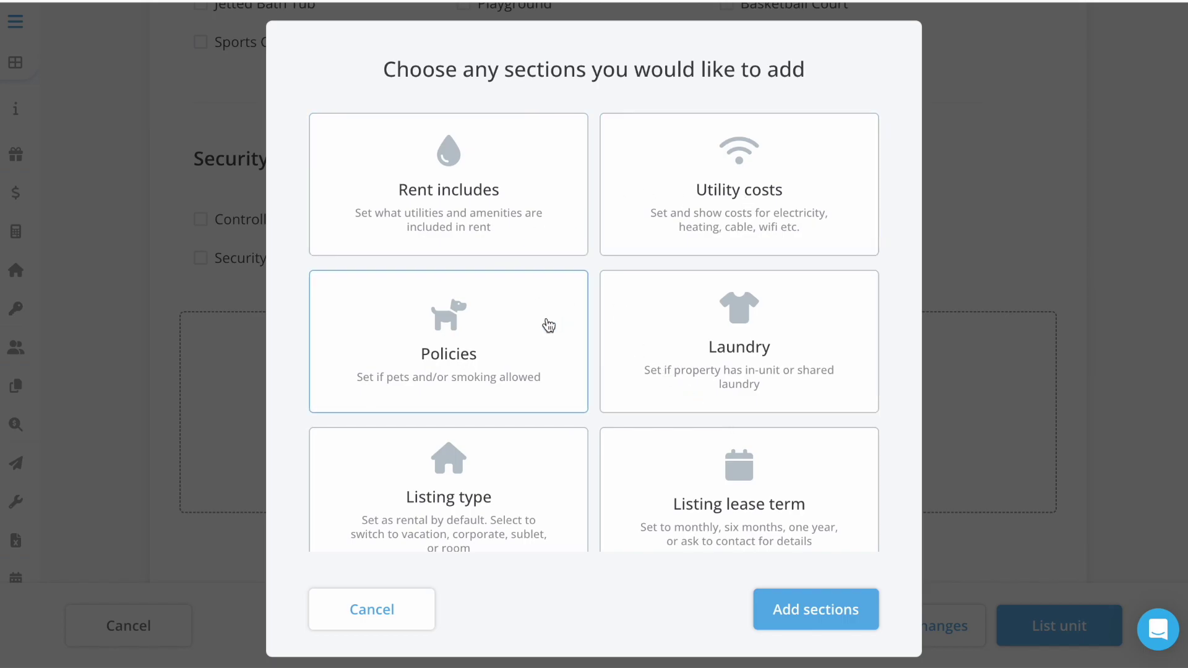
click(483, 342)
click(797, 611)
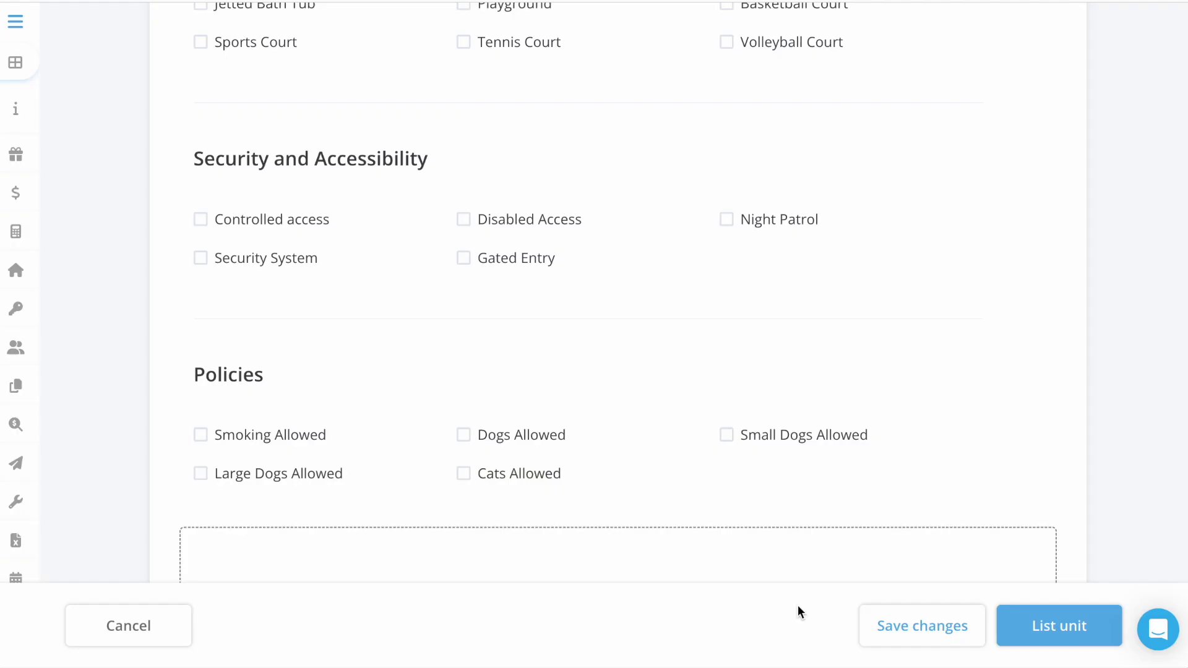
scroll(564, 434, down, 3)
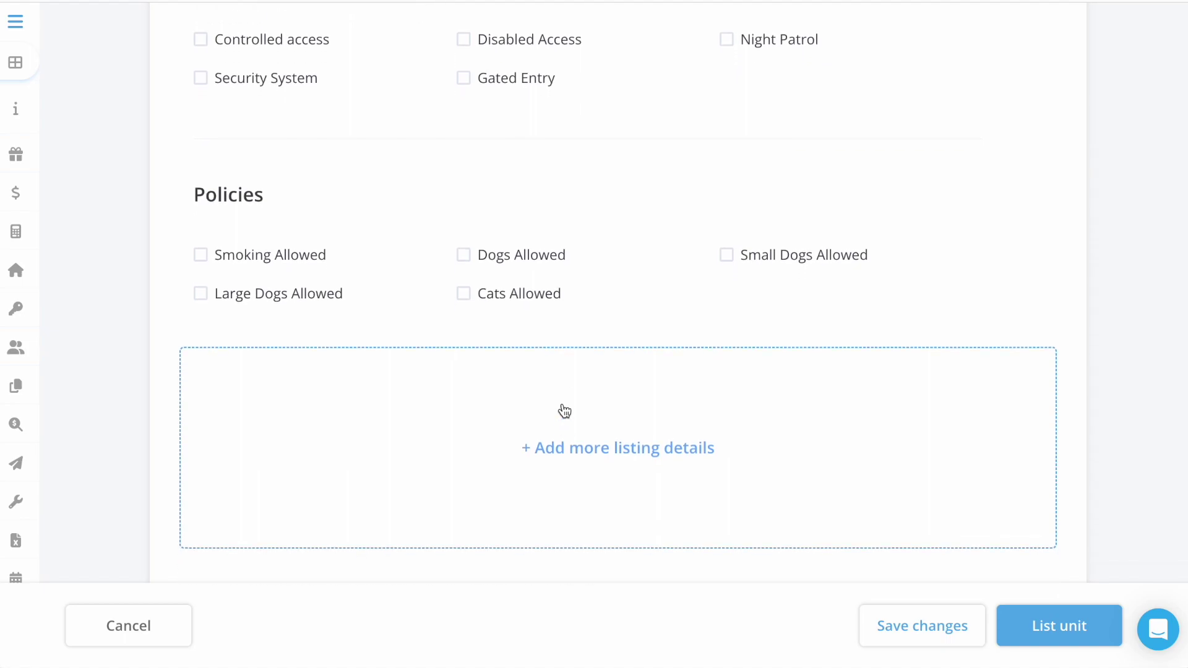
Step: Allow dogs, small dogs and large dogs in the pet policy
click(483, 256)
click(747, 264)
click(281, 295)
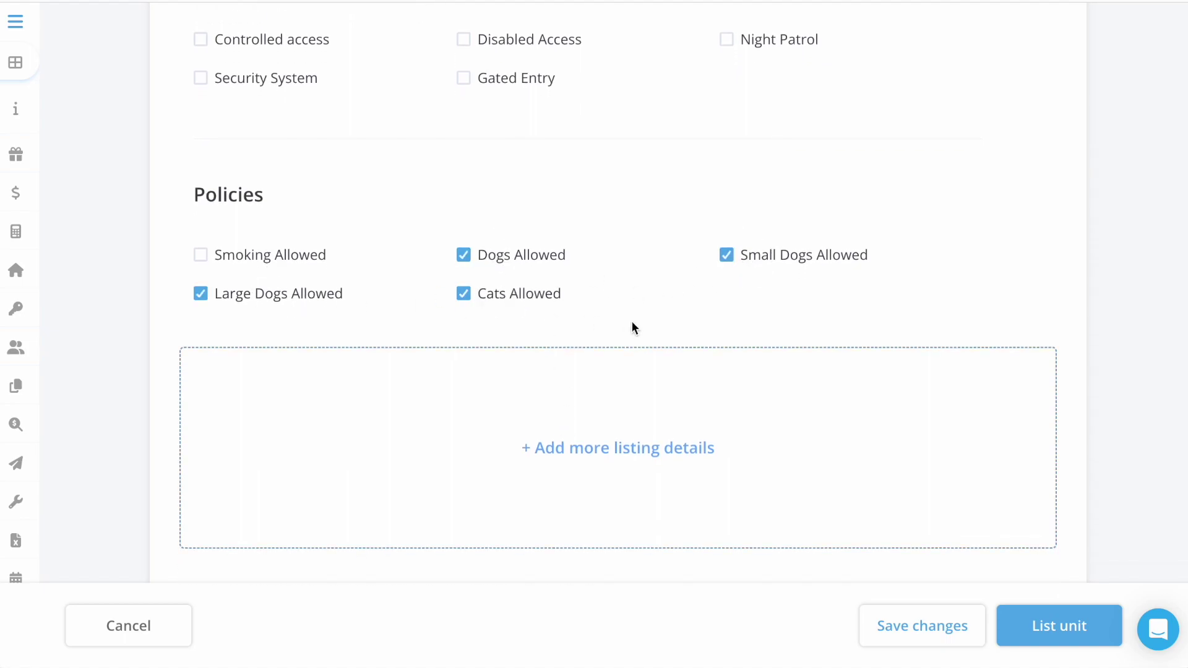
scroll(633, 324, down, 1)
click(1066, 621)
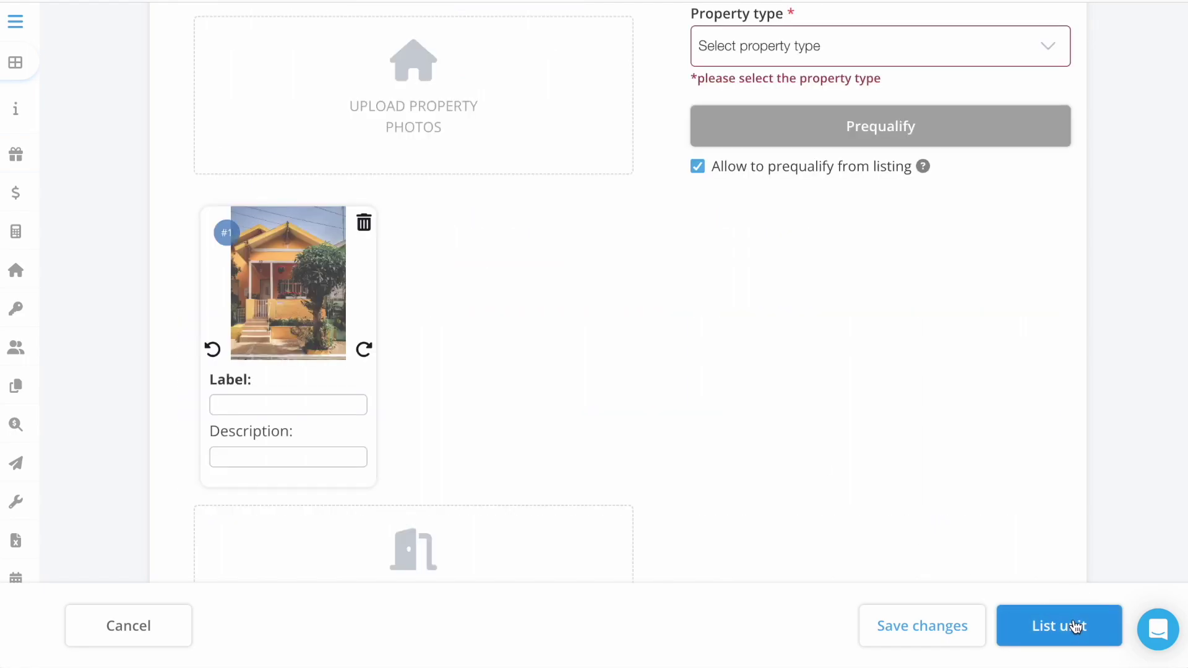
Step: Choose House from the Property type dropdown
click(862, 47)
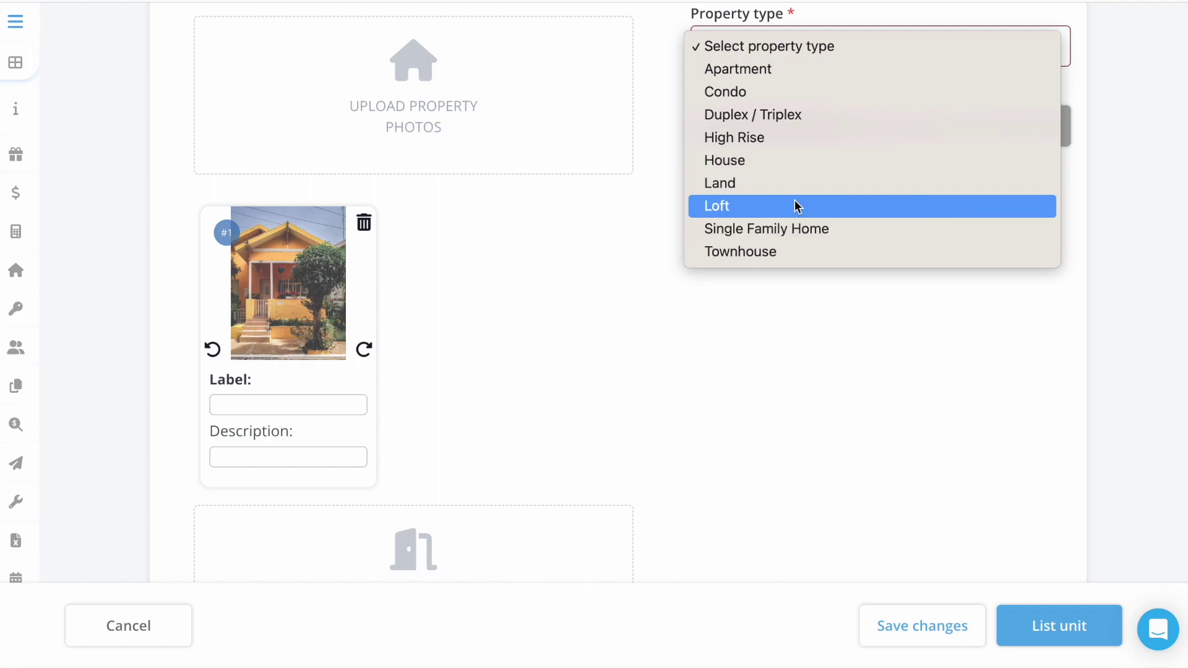
click(779, 162)
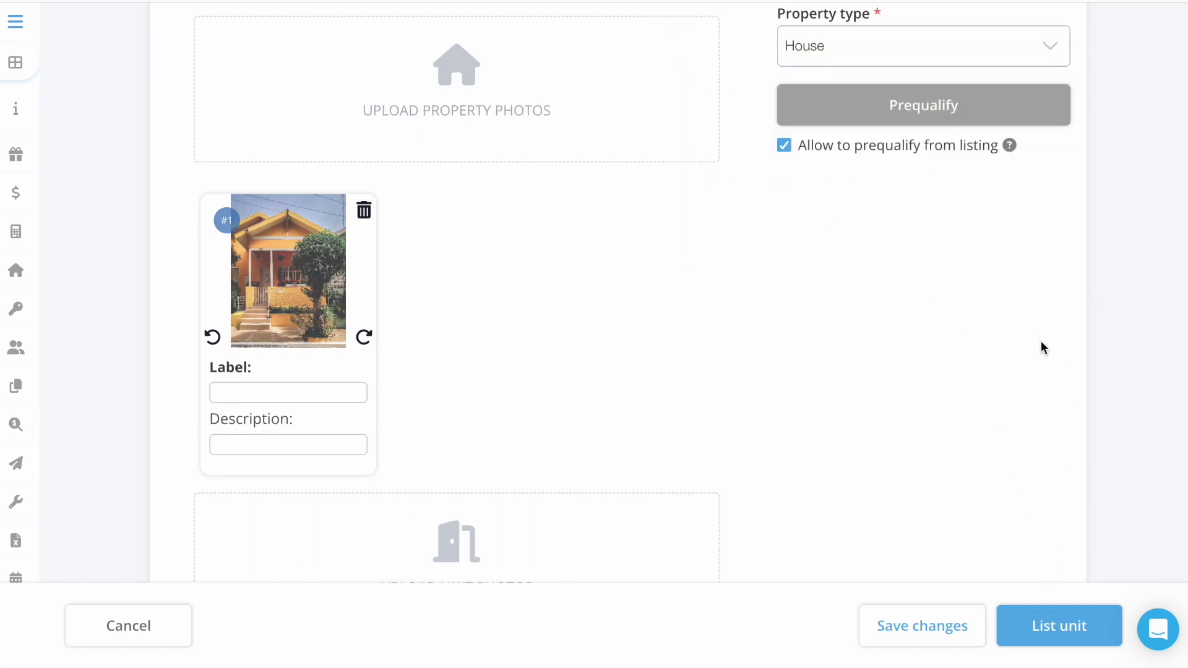
click(1045, 630)
scroll(770, 451, down, 1)
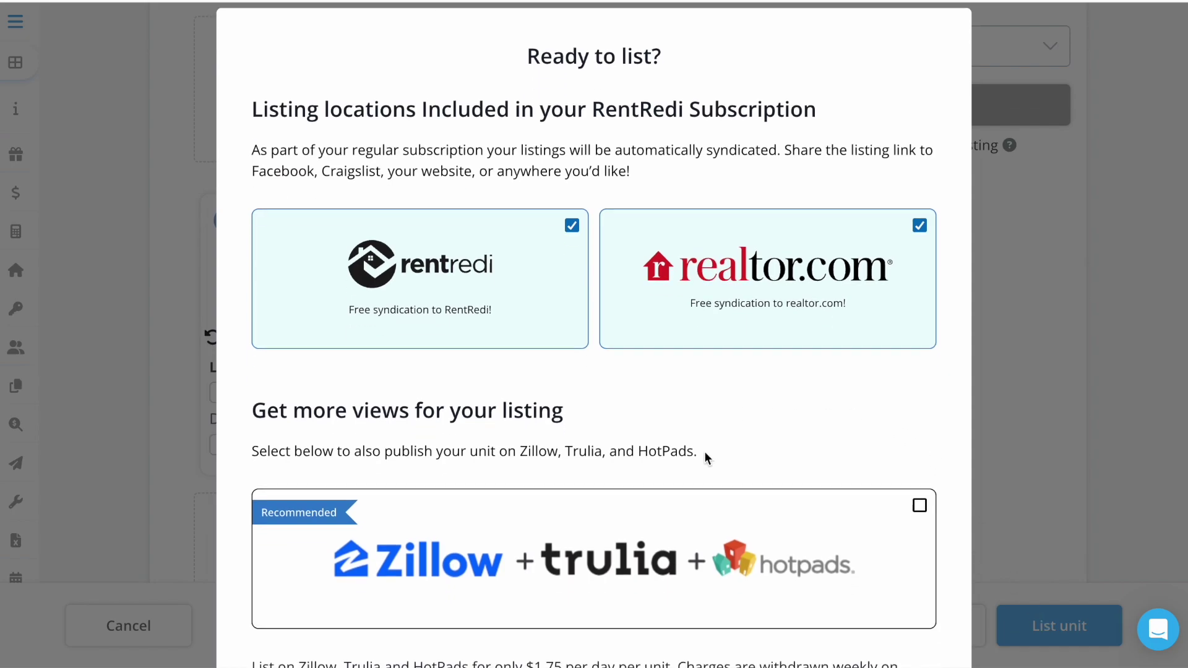
scroll(706, 453, down, 1)
scroll(733, 249, down, 1)
scroll(735, 249, down, 1)
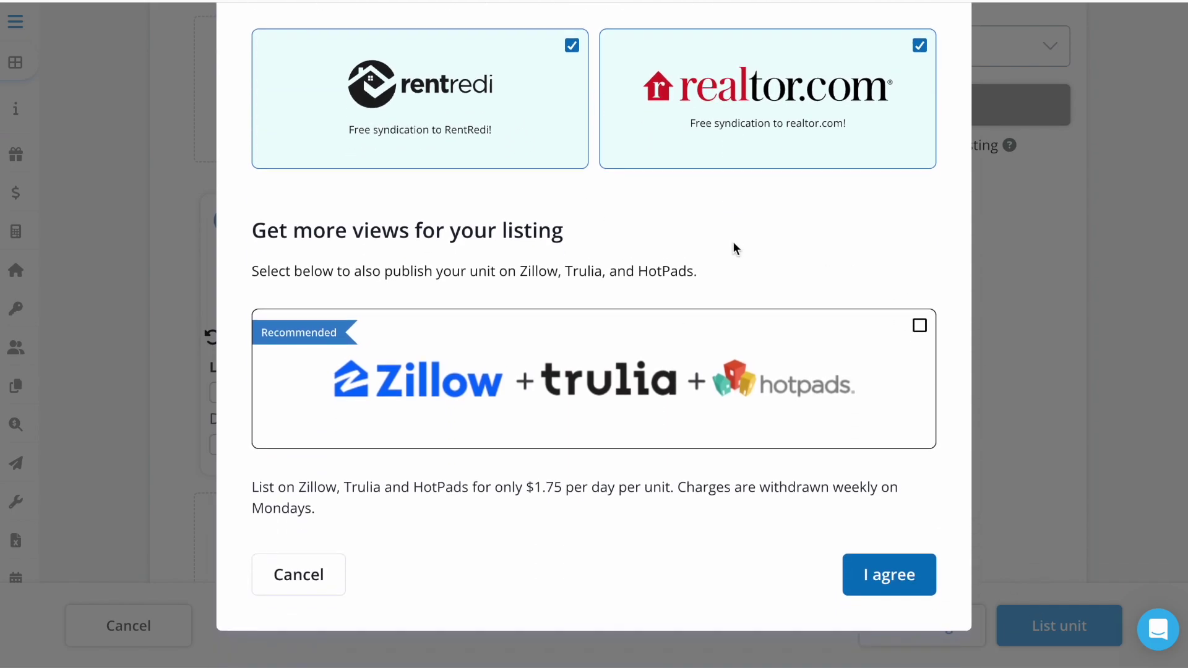
scroll(733, 248, down, 1)
Step: Include Zillow + Trulia + HotPads syndication and agree to the charges
click(919, 308)
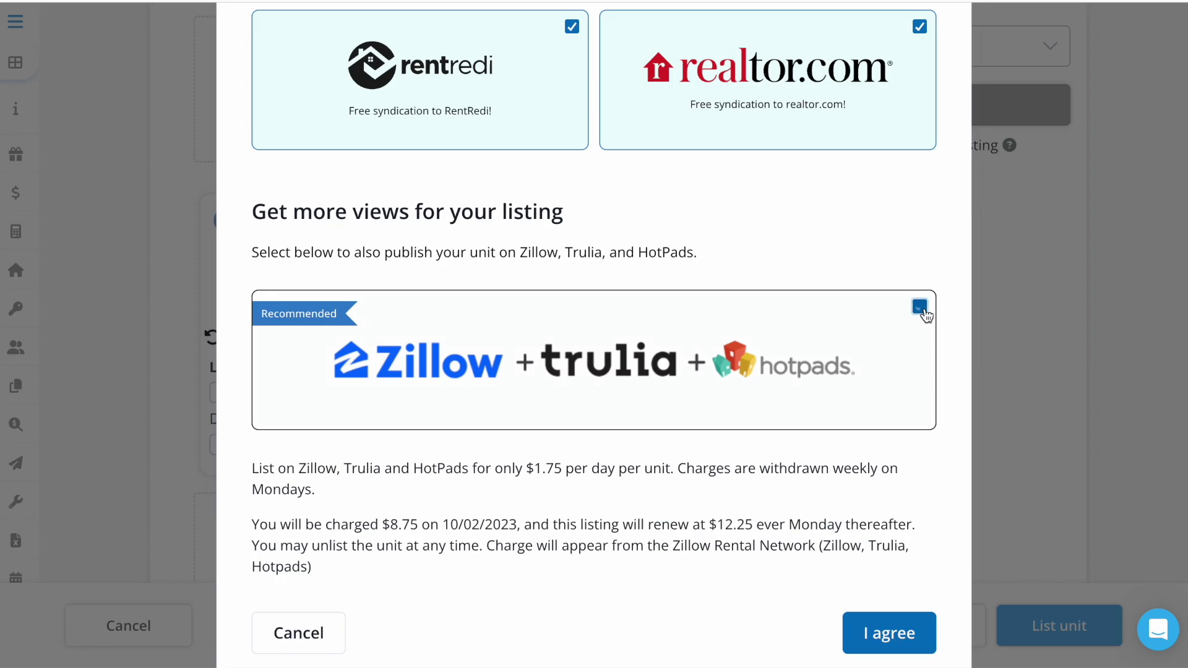
scroll(792, 427, down, 1)
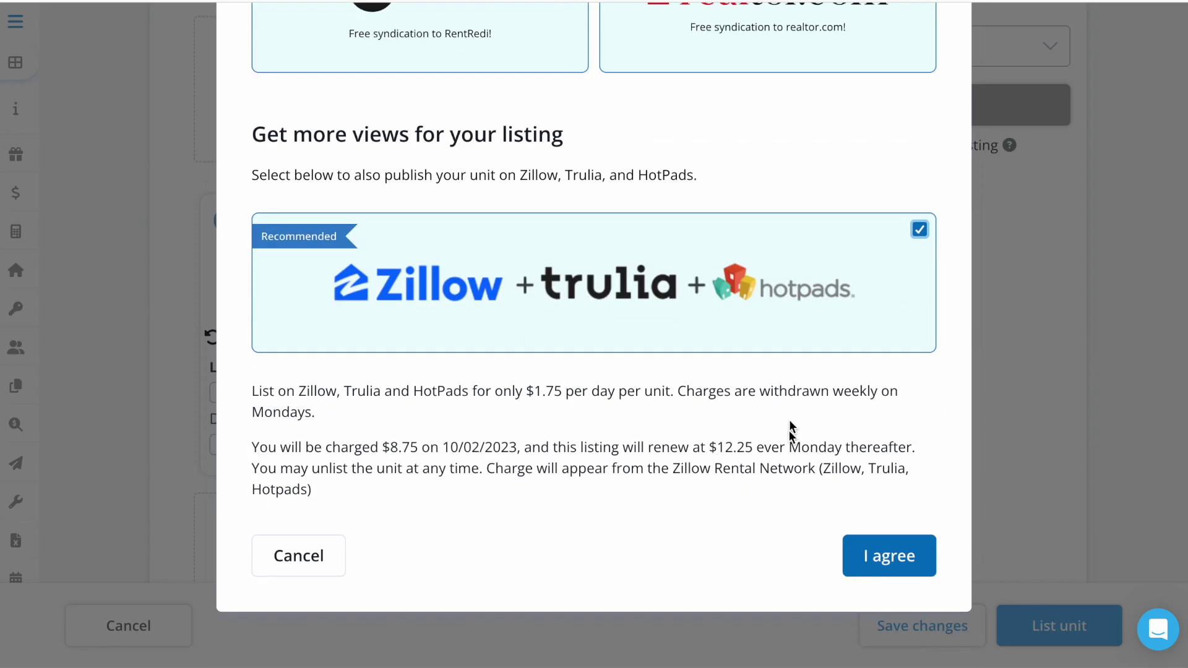
click(887, 562)
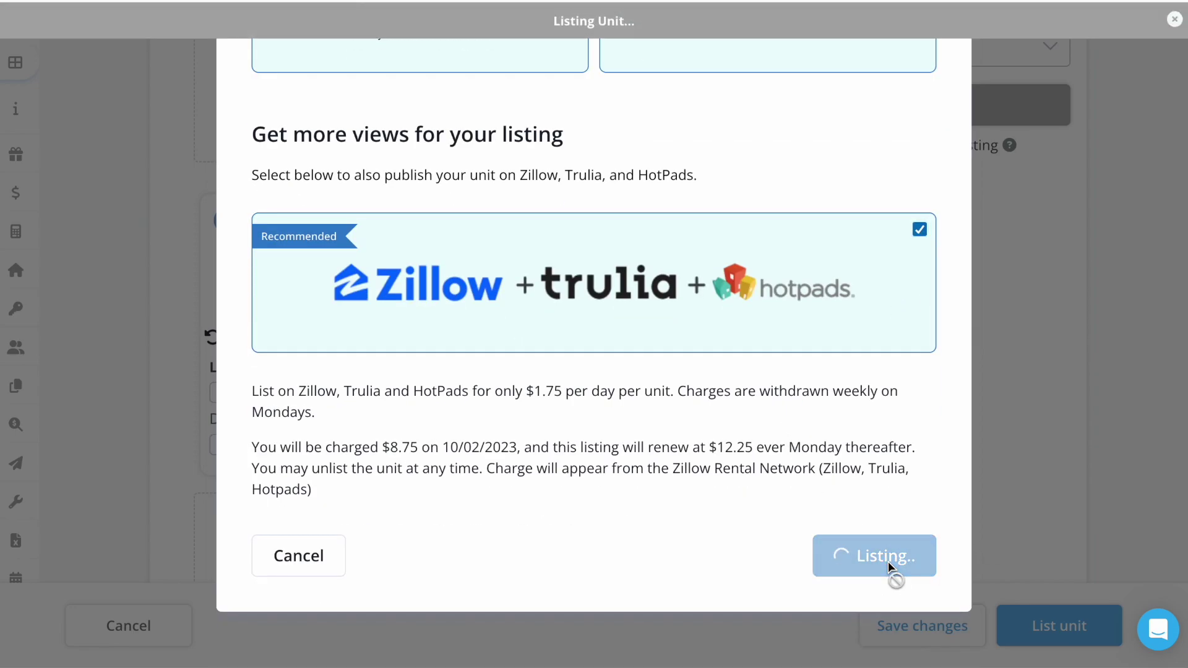